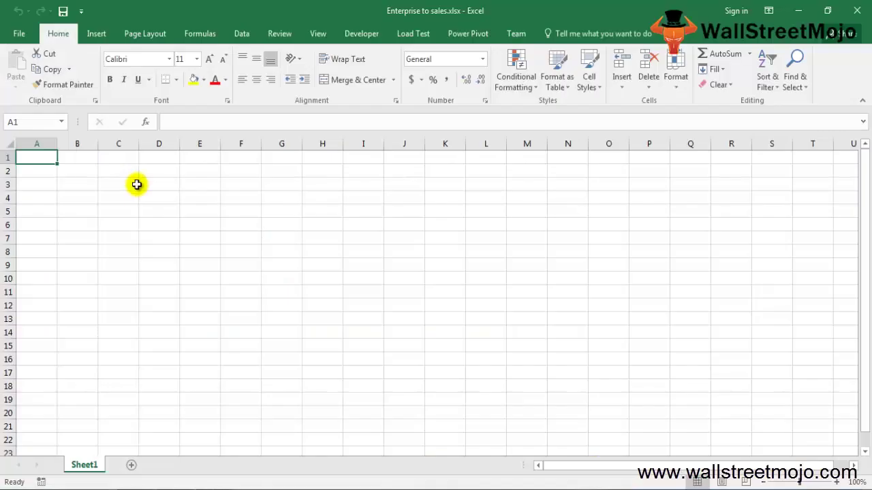
Enter the label "Sales" in cell B2.
{"action": "left_click", "coordinate": [137, 184]}
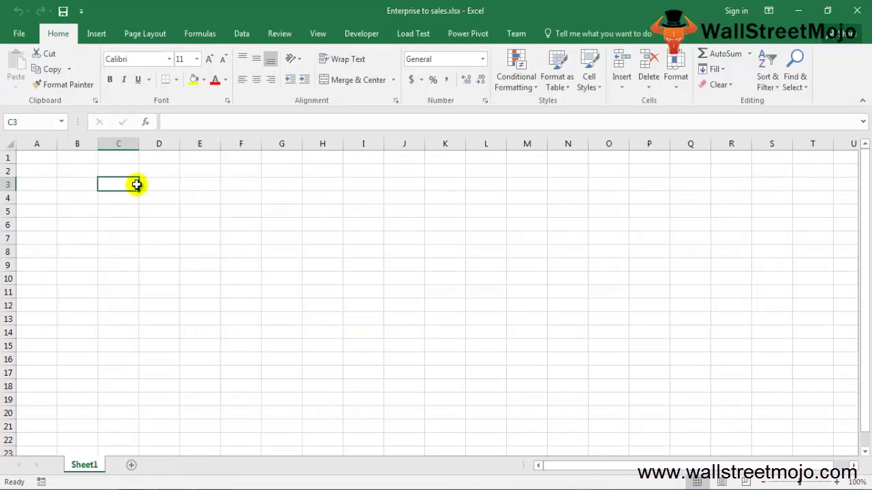
{"action": "key", "text": "Up"}
{"action": "key", "text": "Left"}
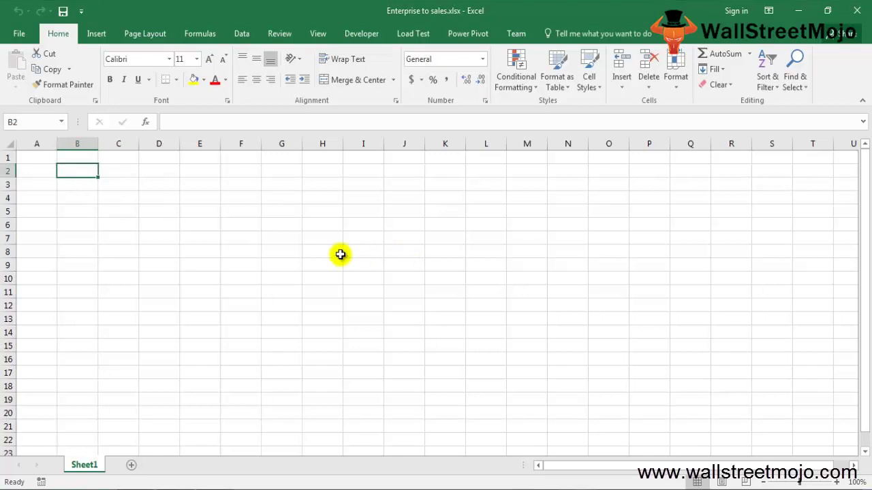
{"action": "key", "text": "Up"}
{"action": "key", "text": "Left"}
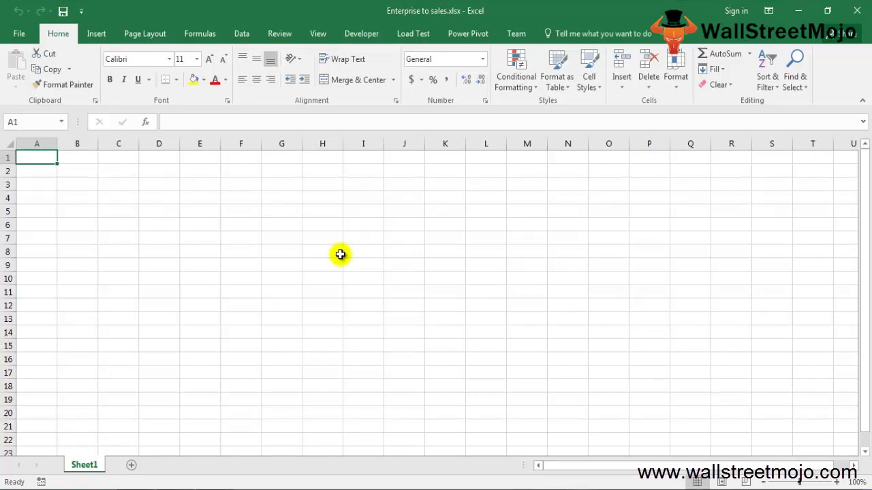
{"action": "key", "text": "Right"}
{"action": "key", "text": "Down"}
{"action": "type", "text": "Sales"}
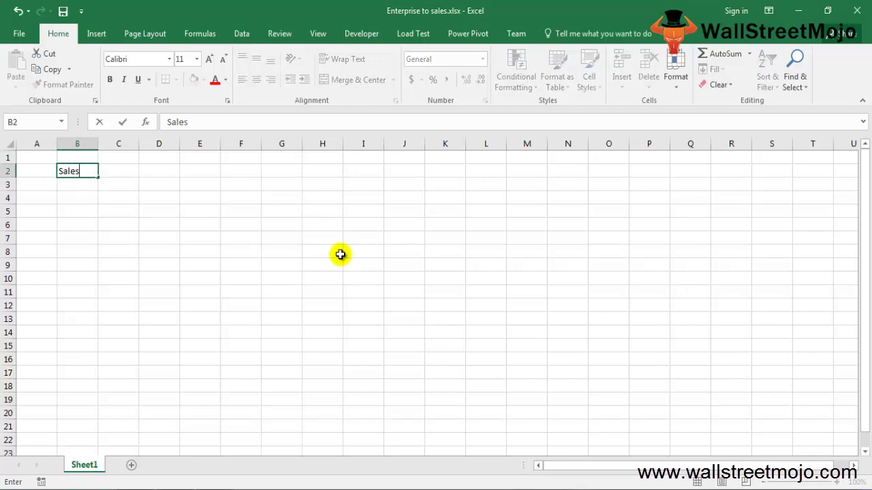
Enter the label "EV to sales" in cell B5.
{"action": "key", "text": "Down"}
{"action": "key", "text": "Down"}
{"action": "key", "text": "Down"}
{"action": "type", "text": "EV to sales"}
{"action": "key", "text": "Return"}
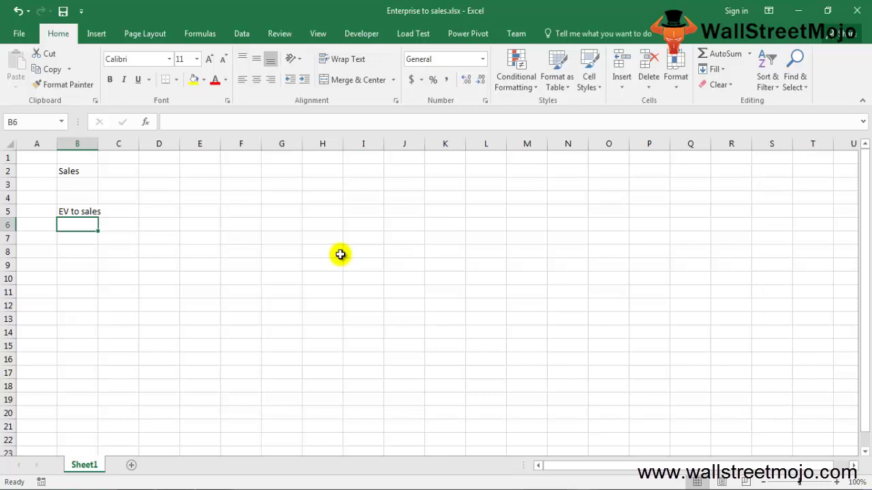
{"action": "key", "text": "Down"}
{"action": "key", "text": "Down"}
{"action": "key", "text": "Up"}
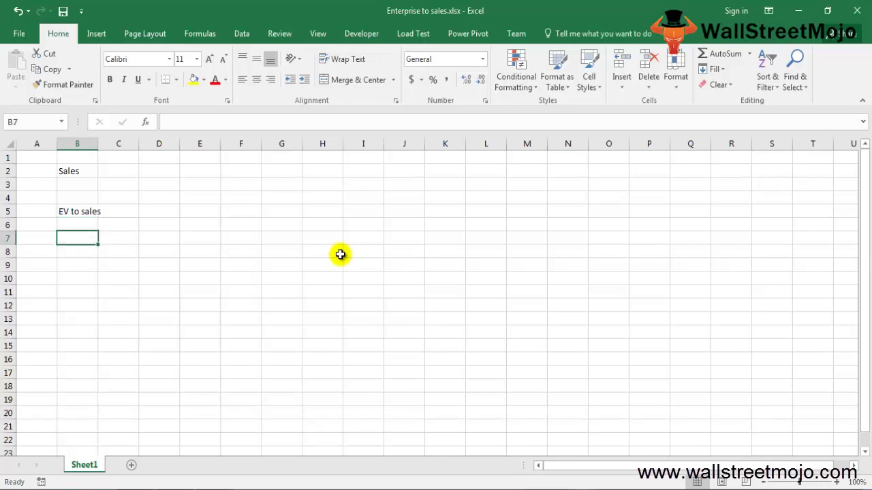
{"action": "type", "text": "EV to"}
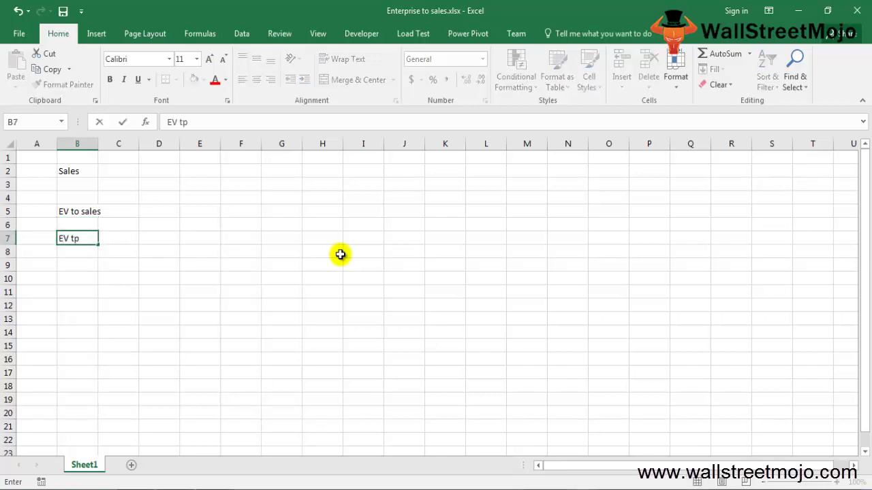
{"action": "key", "text": "BackSpace"}
{"action": "key", "text": "Escape"}
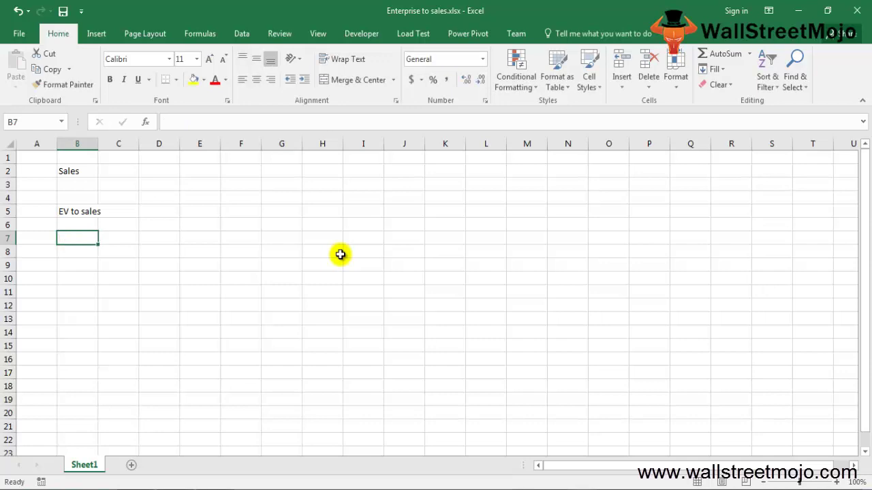
Enter "Higher" in cell C5 and "Lower" in cell C6 beside the EV to sales label.
{"action": "key", "text": "Up"}
{"action": "key", "text": "Up"}
{"action": "key", "text": "Right"}
{"action": "type", "text": "Higher"}
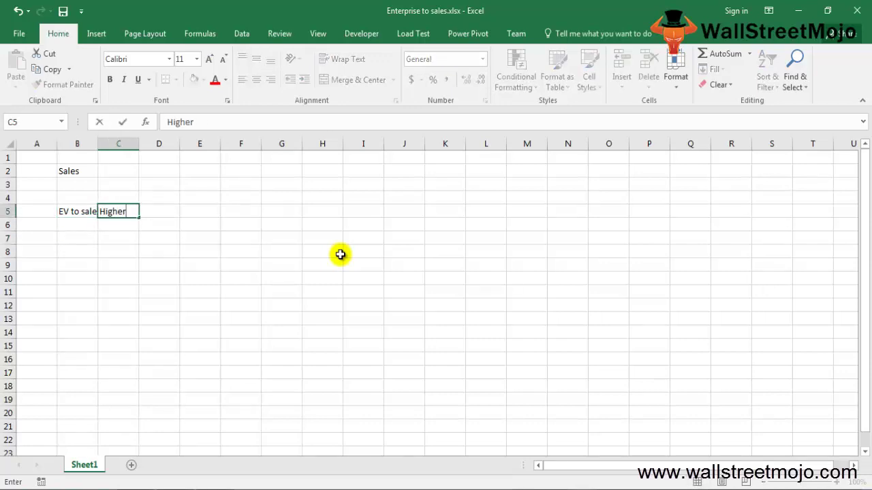
{"action": "key", "text": "Return"}
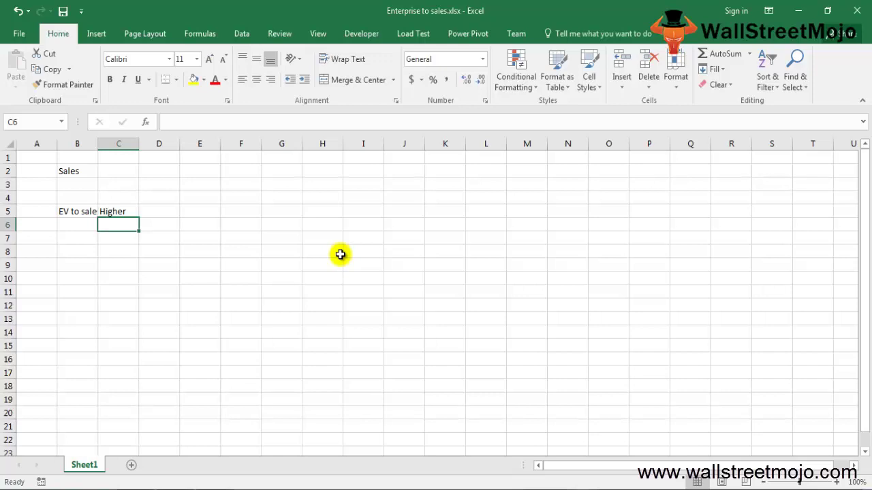
{"action": "type", "text": "Lower"}
{"action": "key", "text": "Return"}
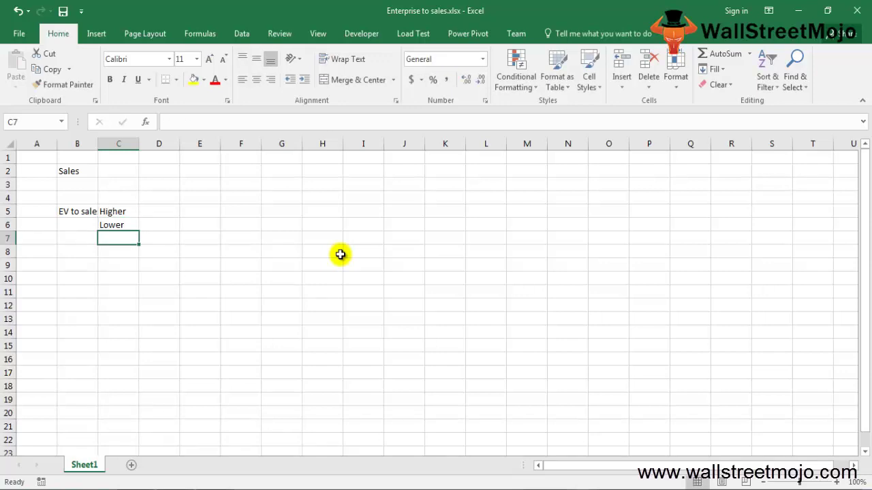
Enter "Undervalued" in cell D6 beside the Lower label.
{"action": "key", "text": "Up"}
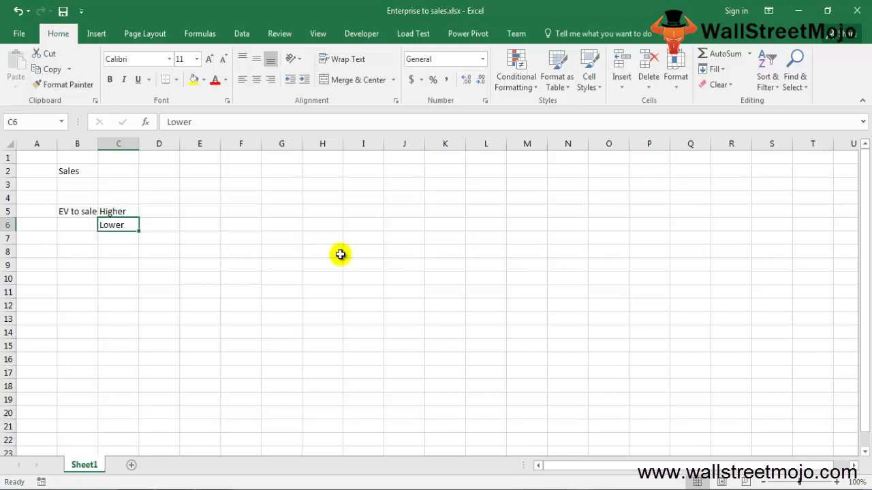
{"action": "key", "text": "Right"}
{"action": "type", "text": "Und"}
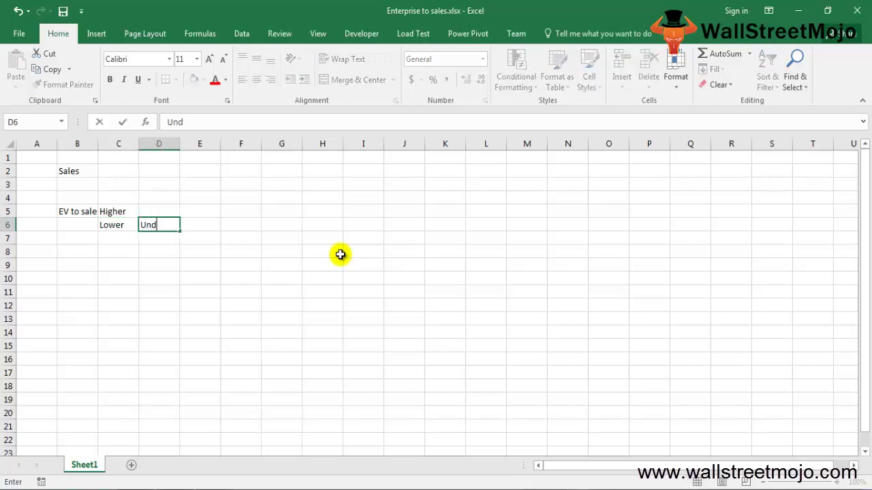
{"action": "type", "text": "ervalued"}
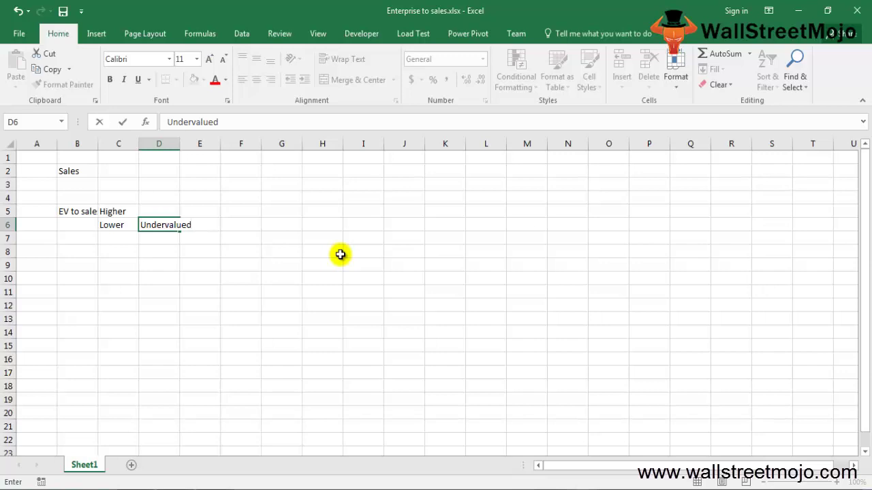
{"action": "key", "text": "Return"}
{"action": "key", "text": "Up"}
{"action": "key", "text": "Left"}
{"action": "key", "text": "Up"}
{"action": "key", "text": "Left"}
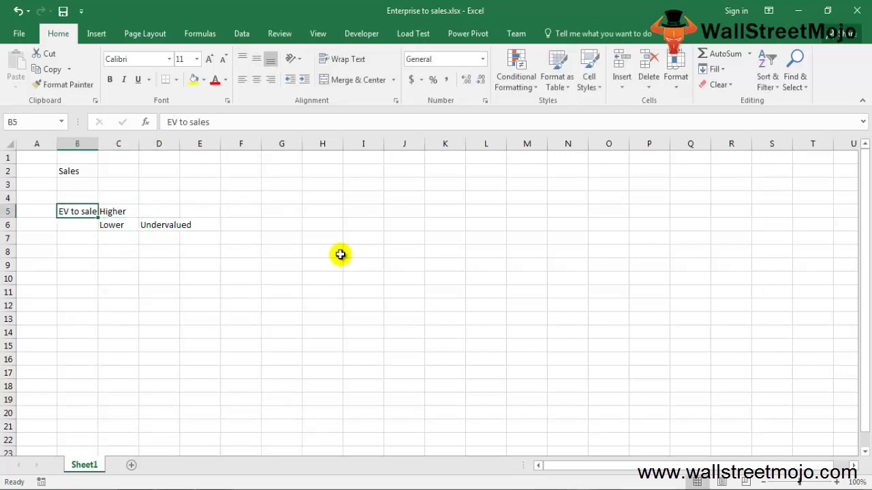
{"action": "key", "text": "Right"}
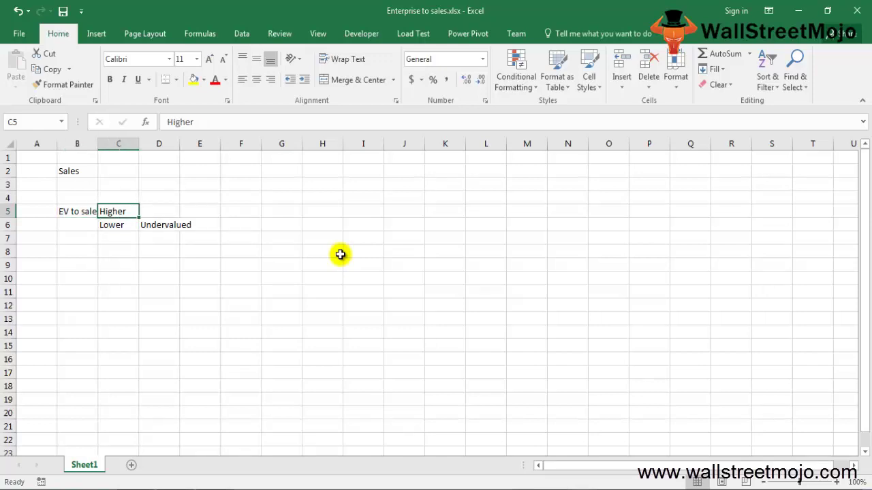
{"action": "key", "text": "Down"}
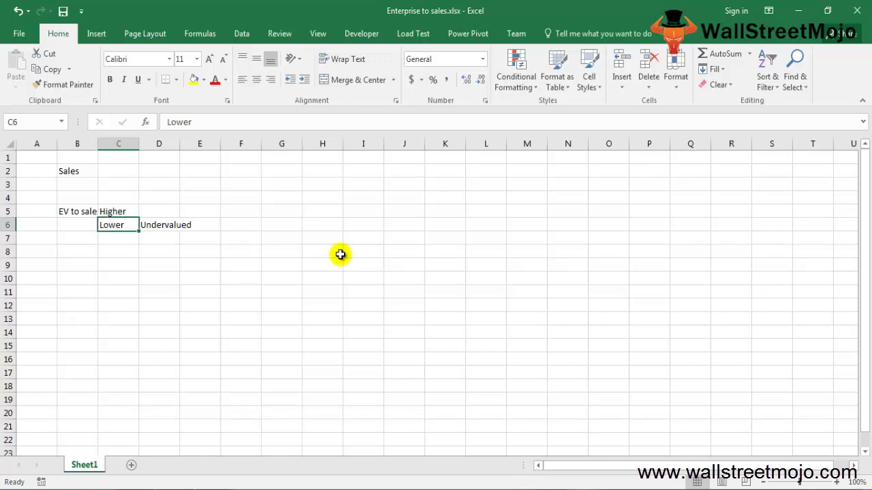
Enter the formula label "EV to Sales =" in cell C9.
{"action": "key", "text": "Down"}
{"action": "key", "text": "Down"}
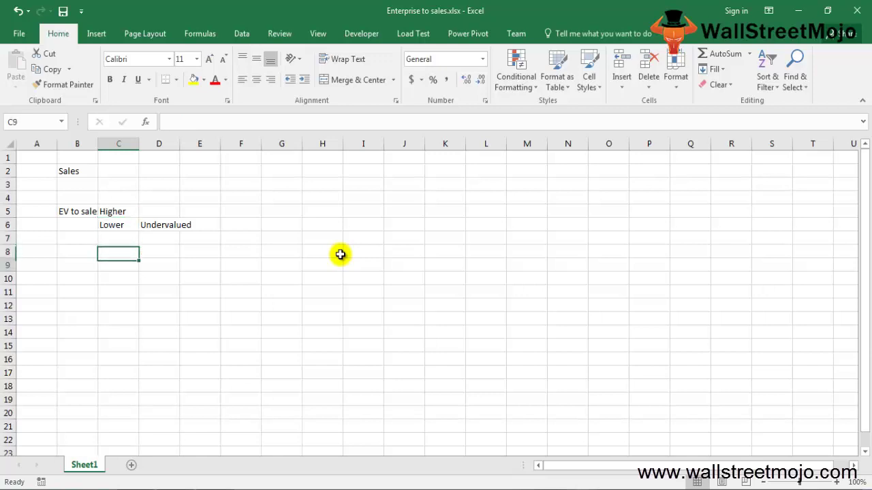
{"action": "key", "text": "Up"}
{"action": "key", "text": "Up"}
{"action": "key", "text": "Down"}
{"action": "key", "text": "Down"}
{"action": "key", "text": "Down"}
{"action": "type", "text": "E"}
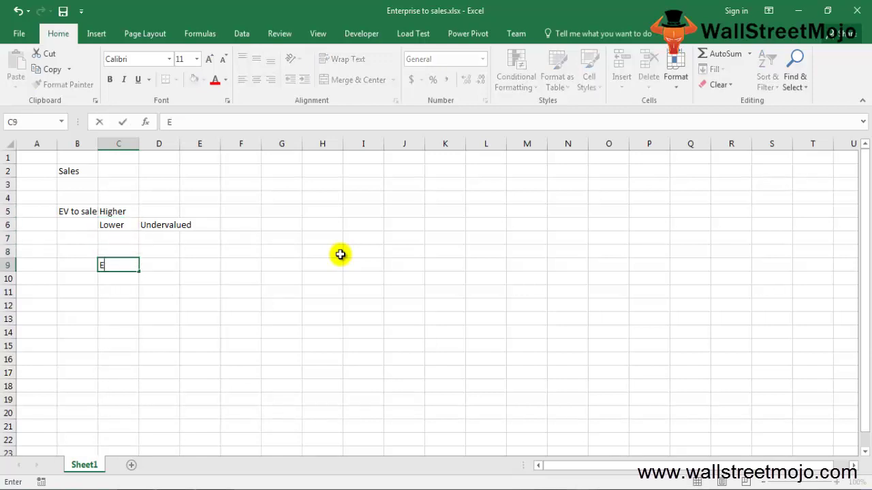
{"action": "type", "text": "V to Sales ="}
{"action": "key", "text": "Return"}
AutoFit the width of column C to the "EV to Sales =" label in cell C9.
{"action": "key", "text": "Up"}
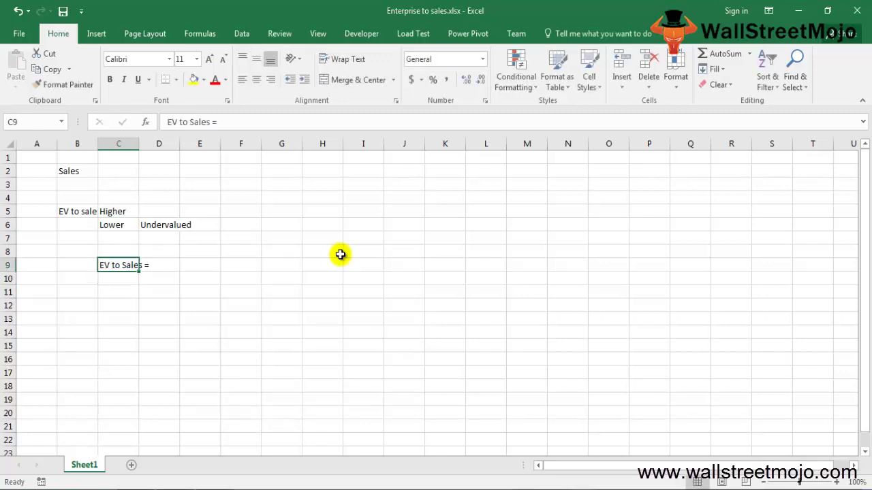
{"action": "key", "text": "alt+h"}
{"action": "key", "text": "o"}
{"action": "key", "text": "i"}
Enter the text "Market cap + debt - cash balance" in cell D9.
{"action": "key", "text": "Right"}
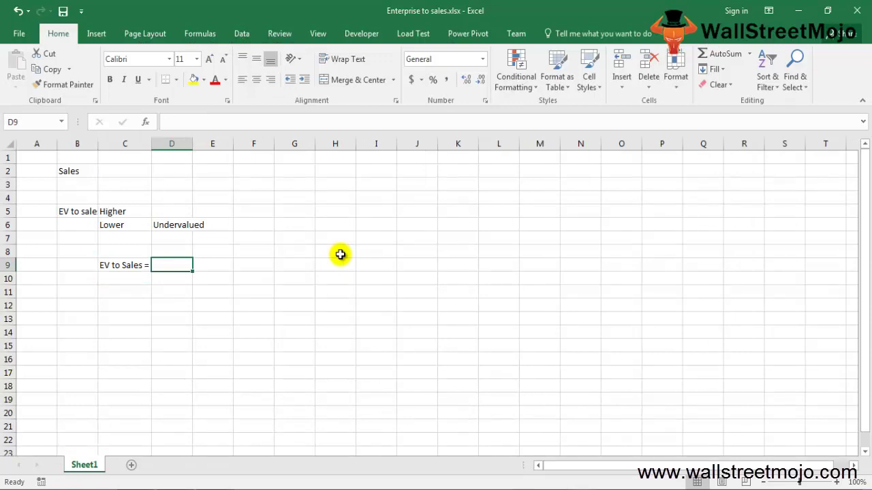
{"action": "key", "text": "Right"}
{"action": "key", "text": "Left"}
{"action": "type", "text": "M"}
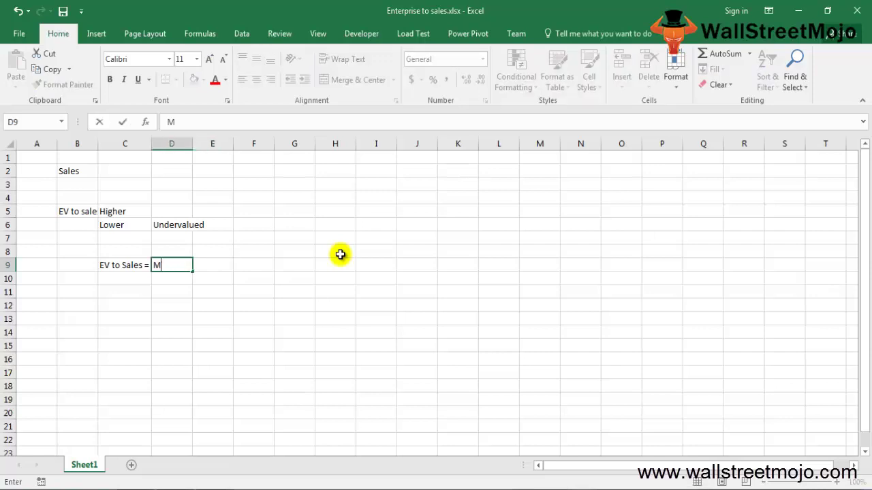
{"action": "type", "text": "artket cap + debt "}
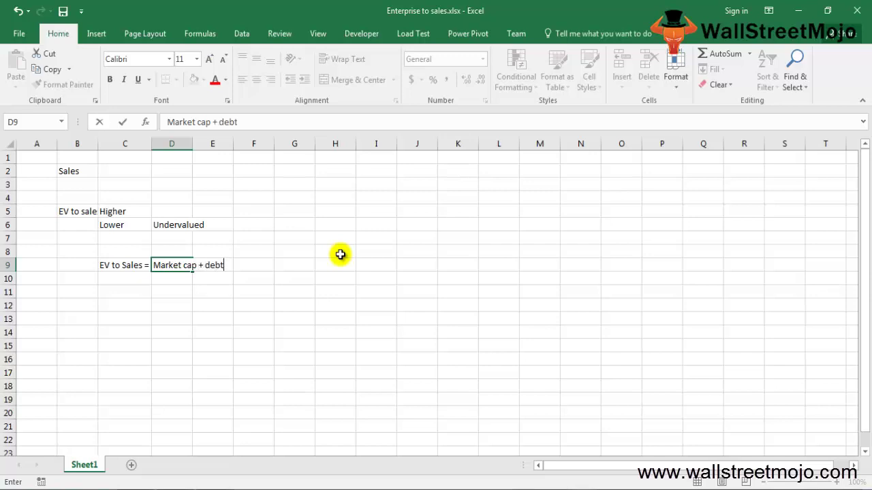
{"action": "type", "text": "- cash balance"}
{"action": "key", "text": "Return"}
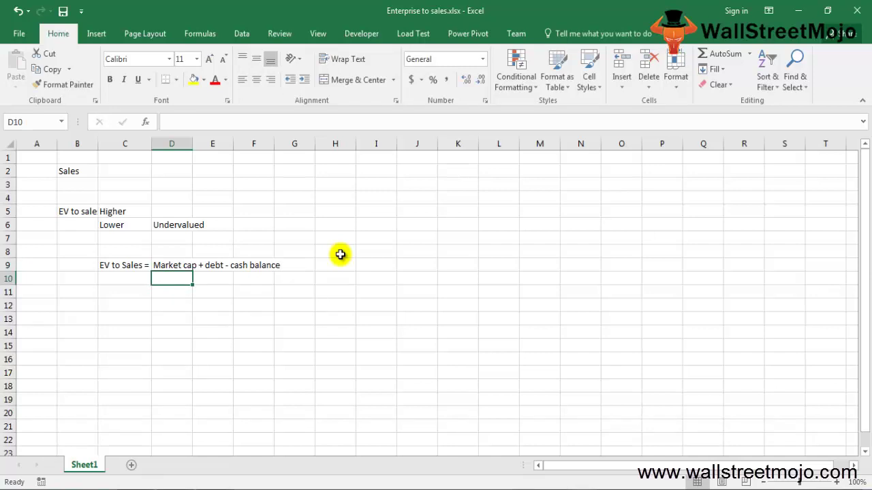
Highlight the words "Market cap" within the text of cell D9.
{"action": "key", "text": "Up"}
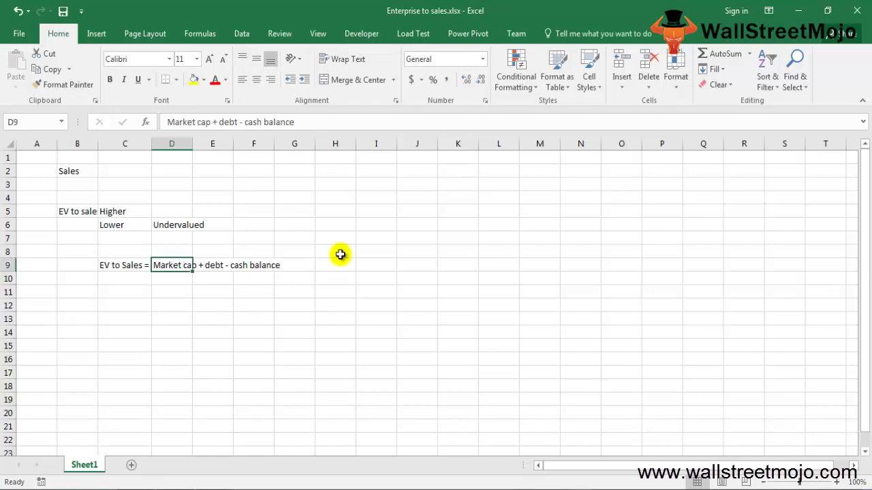
{"action": "key", "text": "F2"}
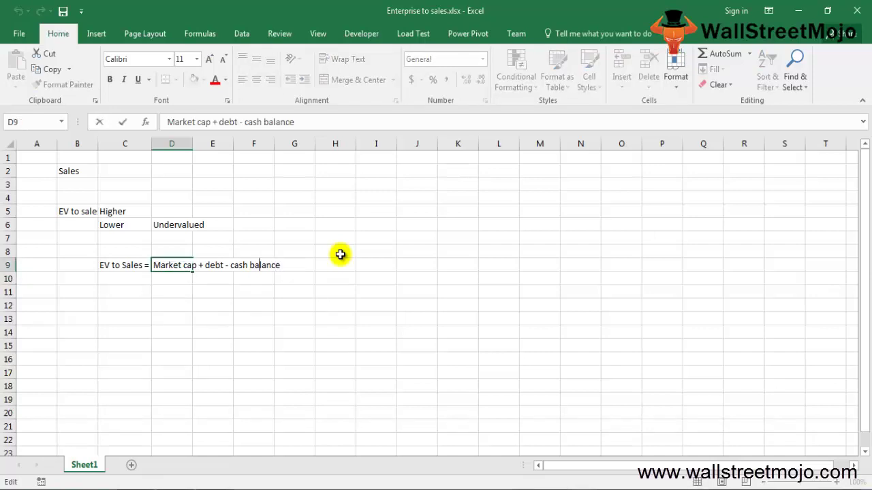
{"action": "key", "text": "Home"}
{"action": "key", "text": "shift+Right"}
{"action": "key", "text": "shift+Right"}
{"action": "key", "text": "shift+Right"}
{"action": "key", "text": "shift+Right"}
{"action": "key", "text": "shift+Right"}
{"action": "key", "text": "shift+Right"}
{"action": "key", "text": "shift+Right"}
{"action": "key", "text": "shift+Right"}
{"action": "key", "text": "shift+Right"}
{"action": "key", "text": "shift+Right"}
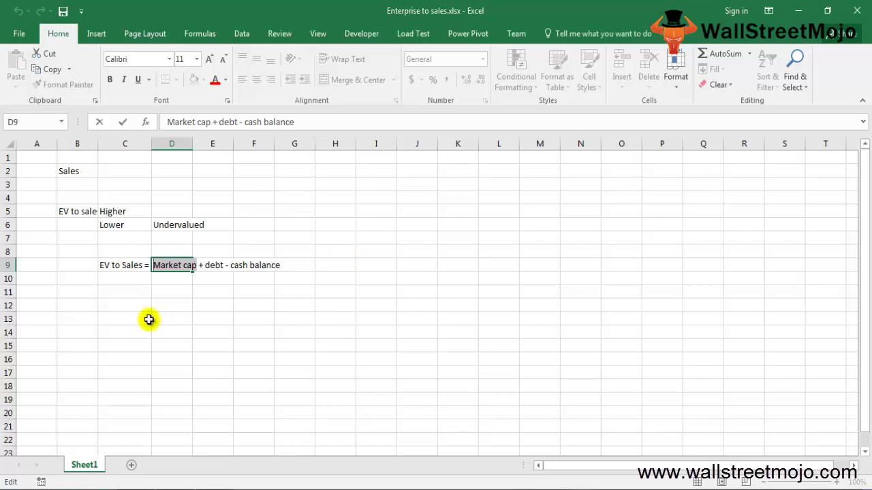
Enter 10000 in cell E13 and 10 in cell E14 as example market cap figures.
{"action": "left_click", "coordinate": [211, 314]}
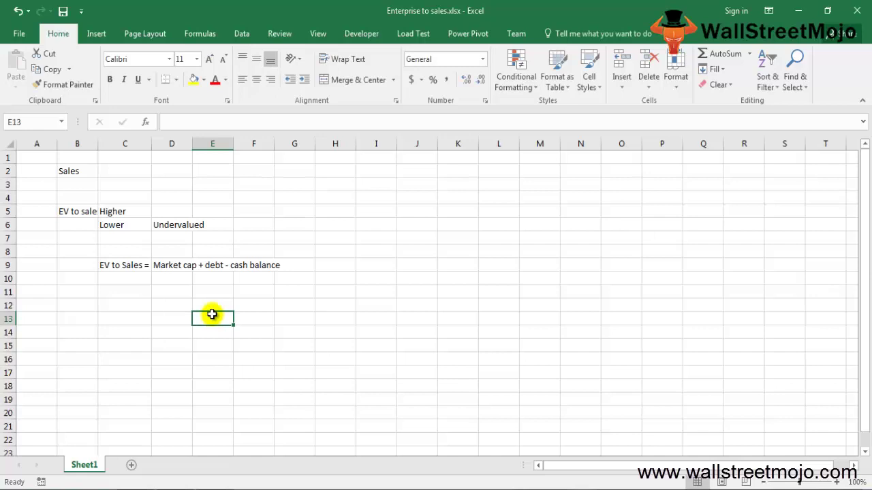
{"action": "type", "text": "10000"}
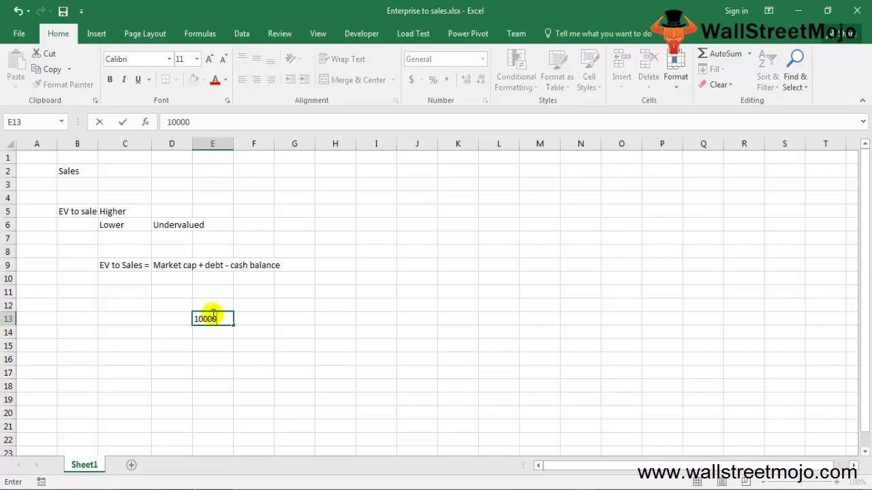
{"action": "key", "text": "Return"}
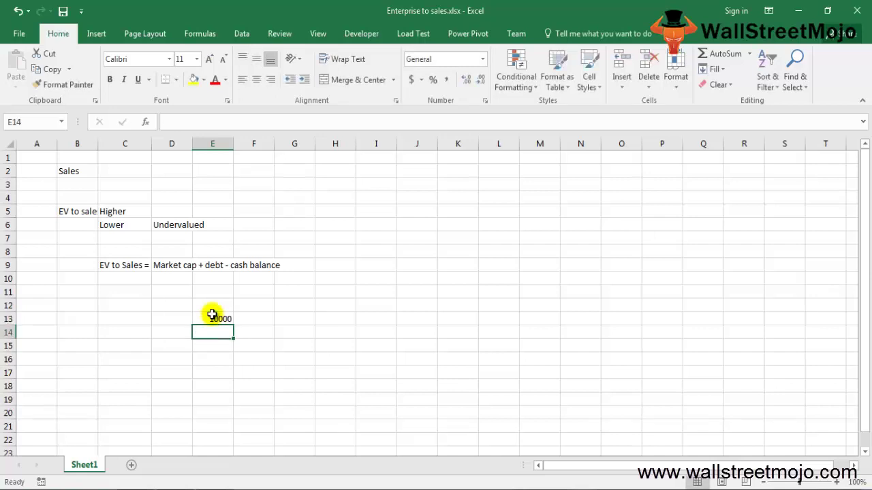
{"action": "type", "text": "10"}
{"action": "key", "text": "Return"}
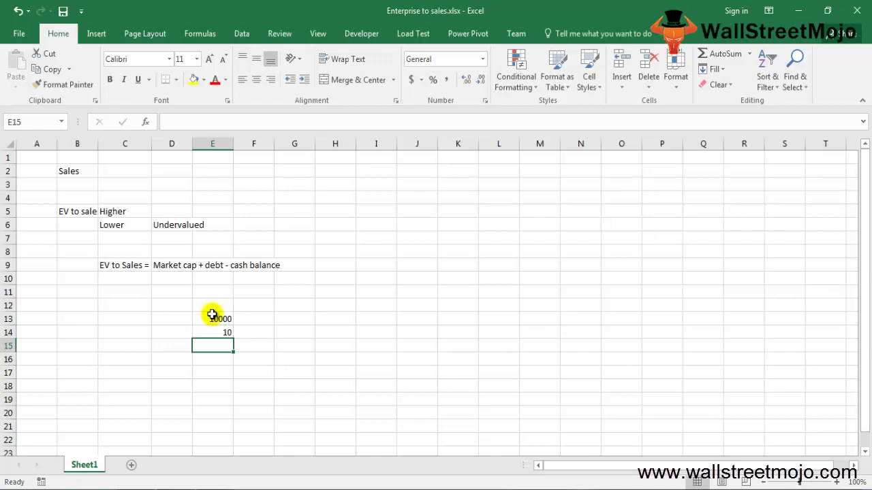
Multiply the two example figures in cell E15 with the formula =E13*E14.
{"action": "type", "text": "="}
{"action": "left_click", "coordinate": [211, 313]}
{"action": "type", "text": "*"}
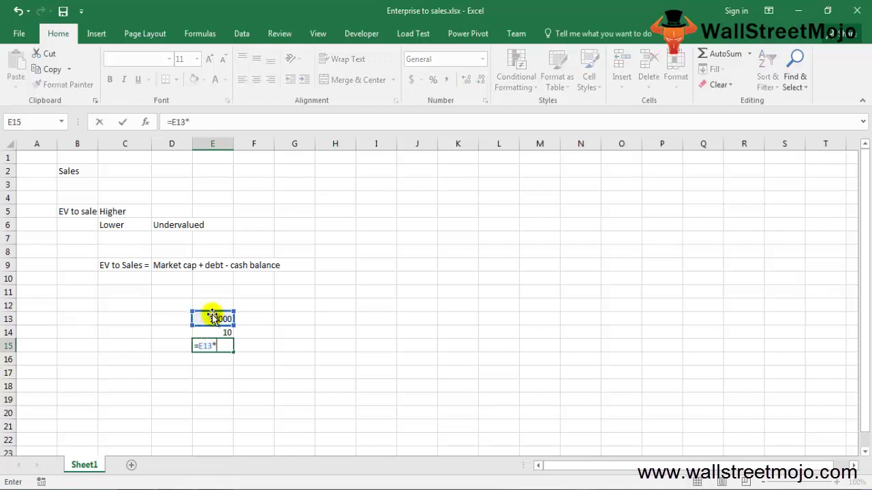
{"action": "key", "text": "Up"}
{"action": "type", "text": ")"}
{"action": "key", "text": "BackSpace"}
{"action": "key", "text": "Return"}
{"action": "key", "text": "Up"}
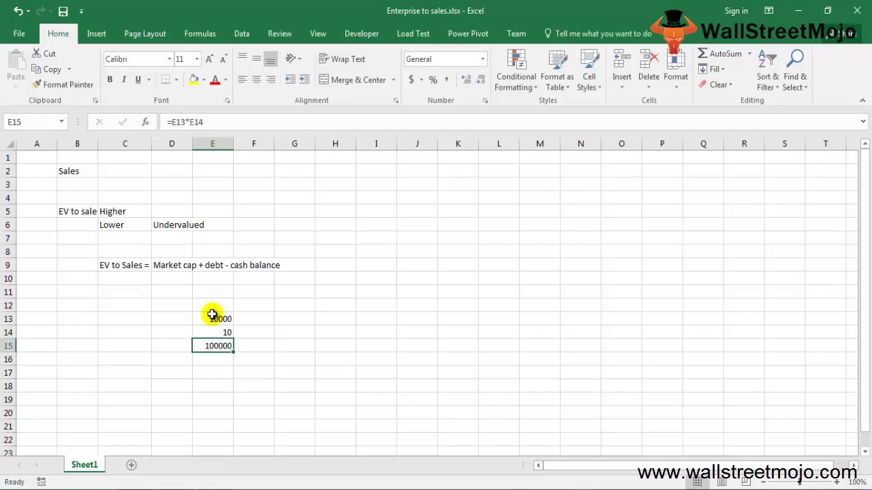
Return to cell E9 to review the debt and cash balance terms of the written formula.
{"action": "key", "text": "Up"}
{"action": "key", "text": "Up"}
{"action": "key", "text": "Up"}
{"action": "key", "text": "Up"}
{"action": "key", "text": "Up"}
{"action": "key", "text": "Up"}
{"action": "key", "text": "Up"}
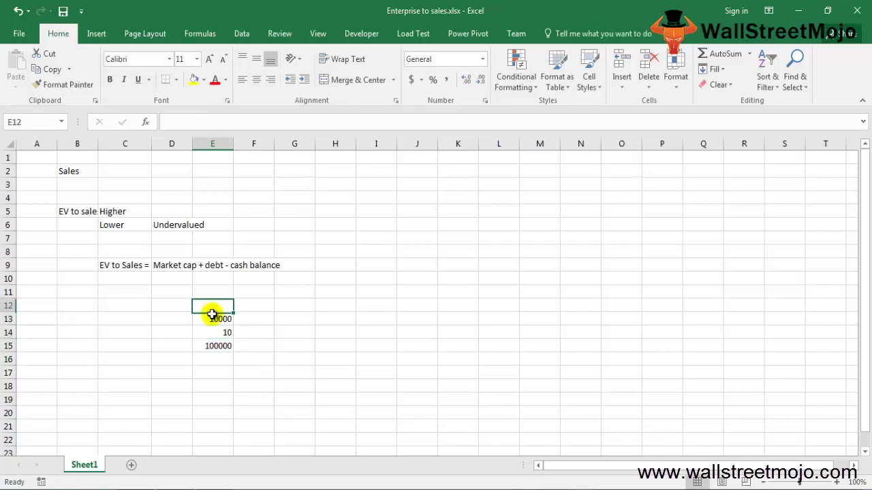
{"action": "key", "text": "Left"}
{"action": "key", "text": "Down"}
{"action": "key", "text": "Right"}
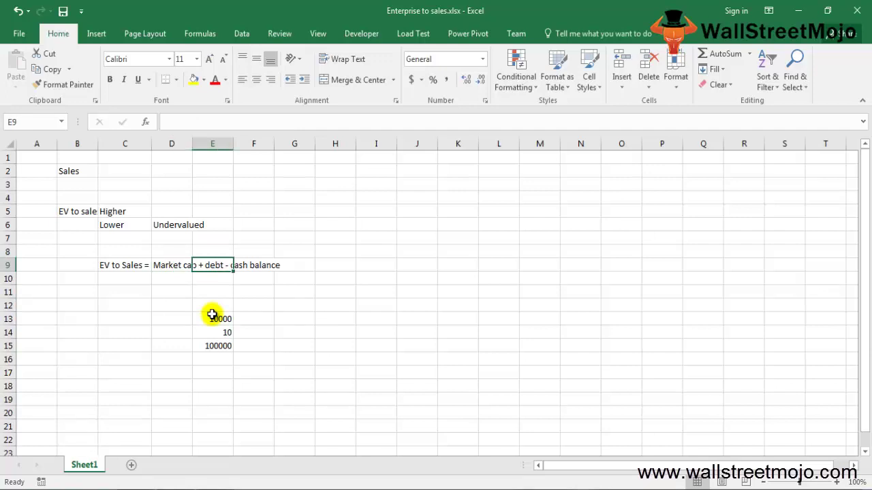
Review the parts of the written EV to Sales formula across row 9, including the label in cell C9.
{"action": "key", "text": "Right"}
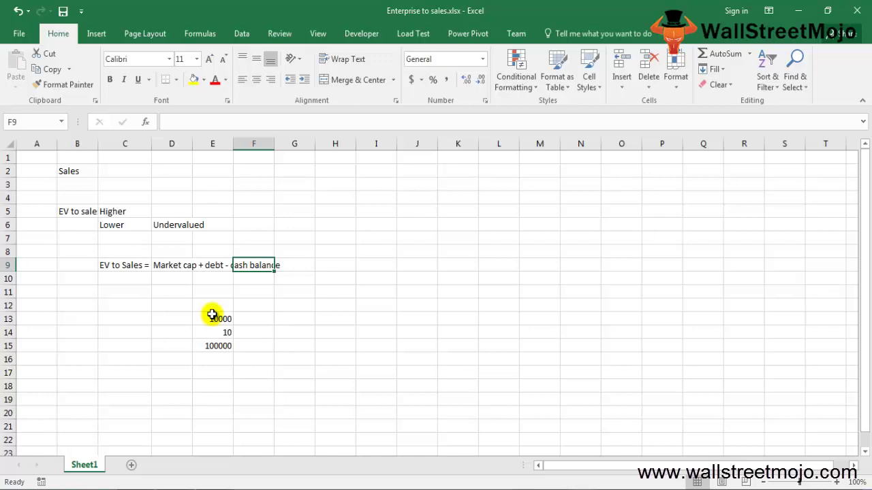
{"action": "key", "text": "Left"}
{"action": "key", "text": "Left"}
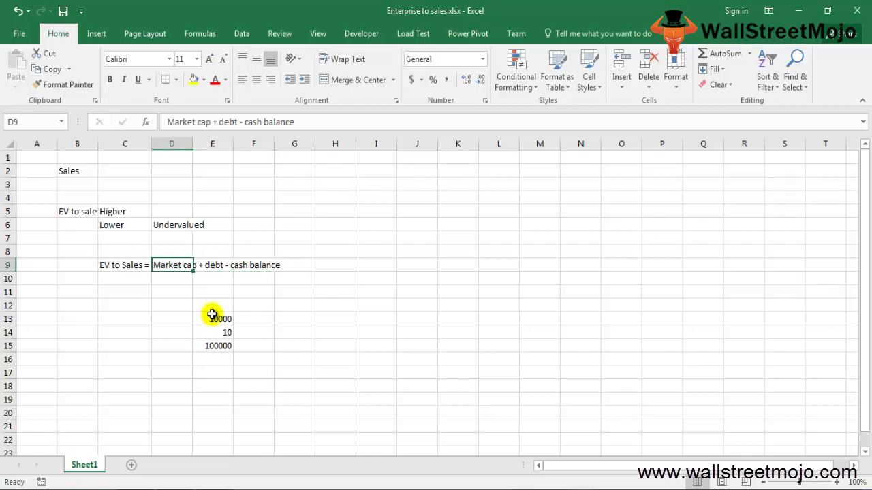
{"action": "key", "text": "Left"}
{"action": "key", "text": "Right"}
{"action": "key", "text": "Left"}
{"action": "key", "text": "F2"}
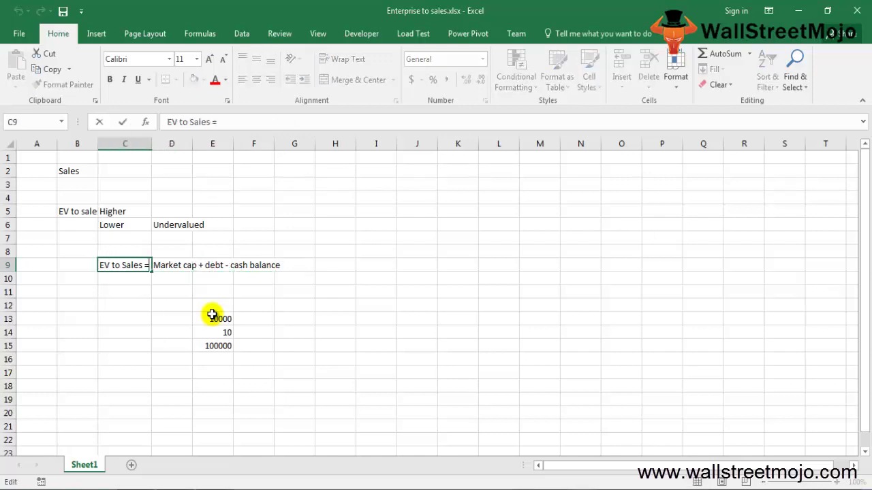
{"action": "key", "text": "Left"}
{"action": "key", "text": "Escape"}
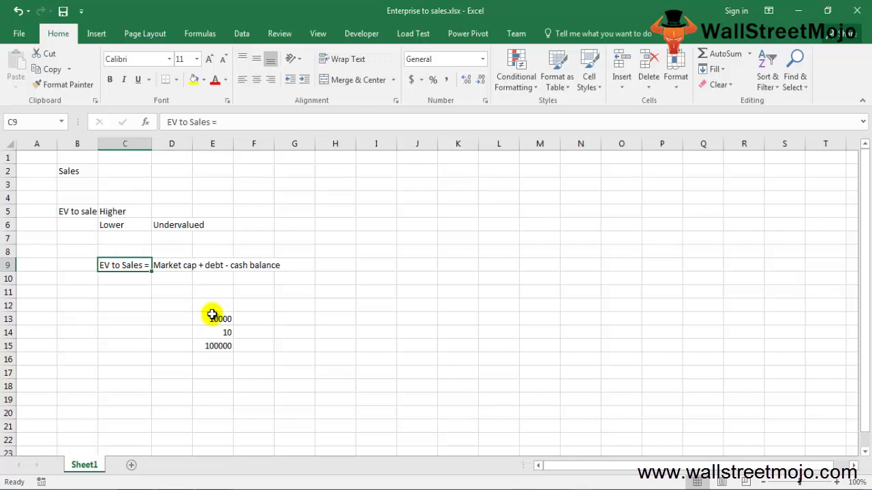
Enter "Sales" in cell C11 and "Net sales" in cell D11 below the written formula.
{"action": "key", "text": "Right"}
{"action": "key", "text": "Right"}
{"action": "key", "text": "Right"}
{"action": "key", "text": "Down"}
{"action": "key", "text": "Down"}
{"action": "key", "text": "Left"}
{"action": "key", "text": "Left"}
{"action": "key", "text": "Left"}
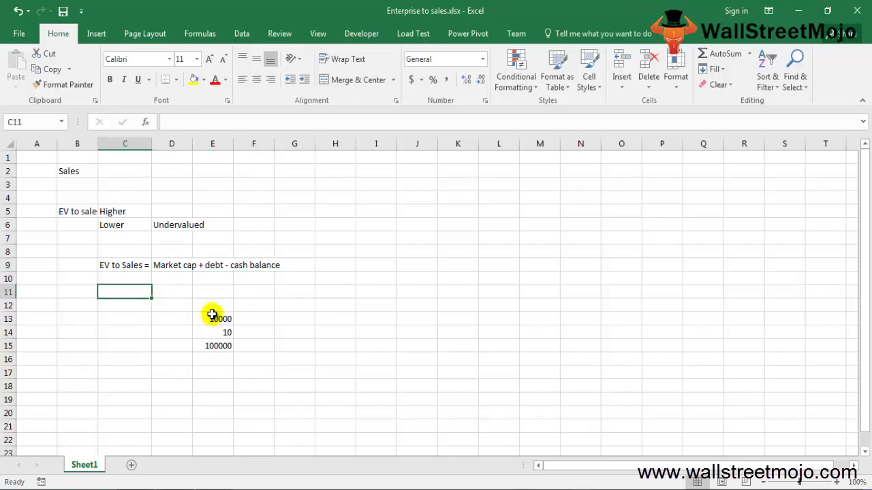
{"action": "type", "text": "Sales"}
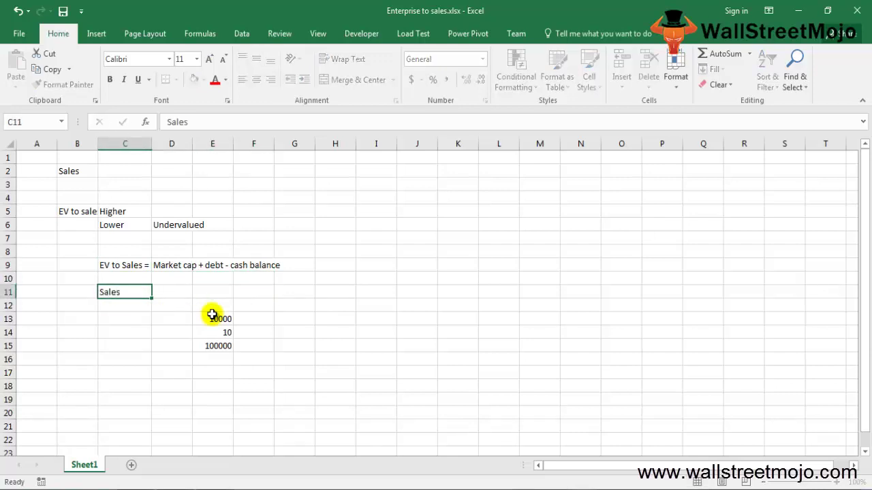
{"action": "key", "text": "Right"}
{"action": "type", "text": "Net"}
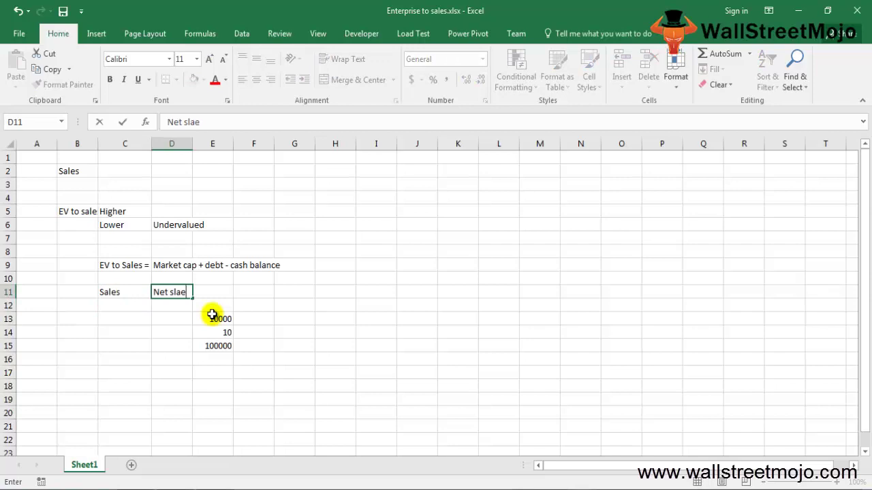
{"action": "key", "text": "Return"}
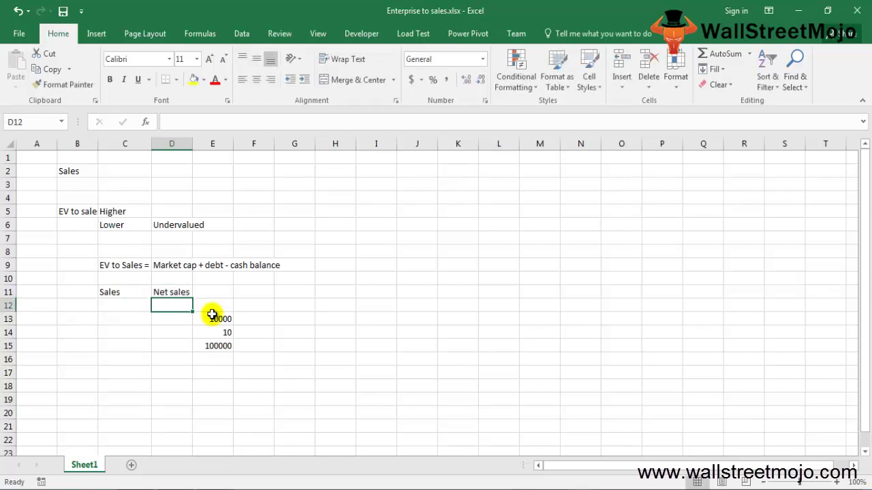
Enter "discount" in cell F11 and begin a label starting with "S" in cell G11.
{"action": "key", "text": "Up"}
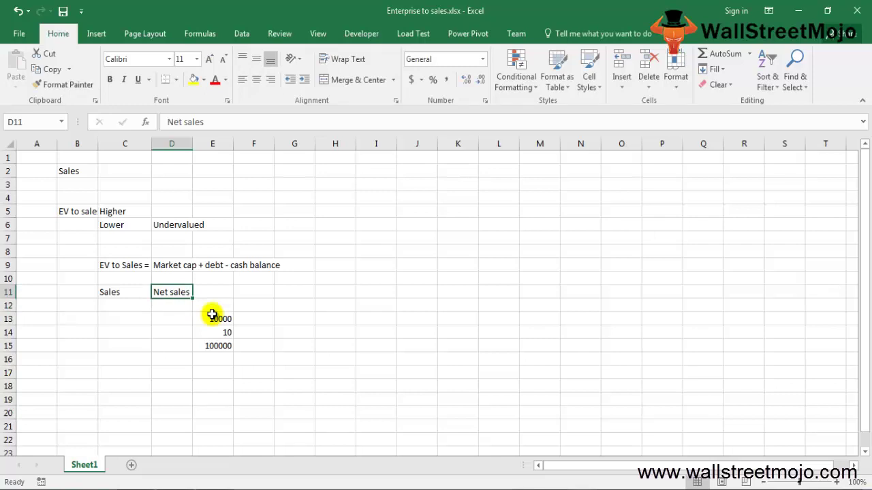
{"action": "key", "text": "Right"}
{"action": "key", "text": "Right"}
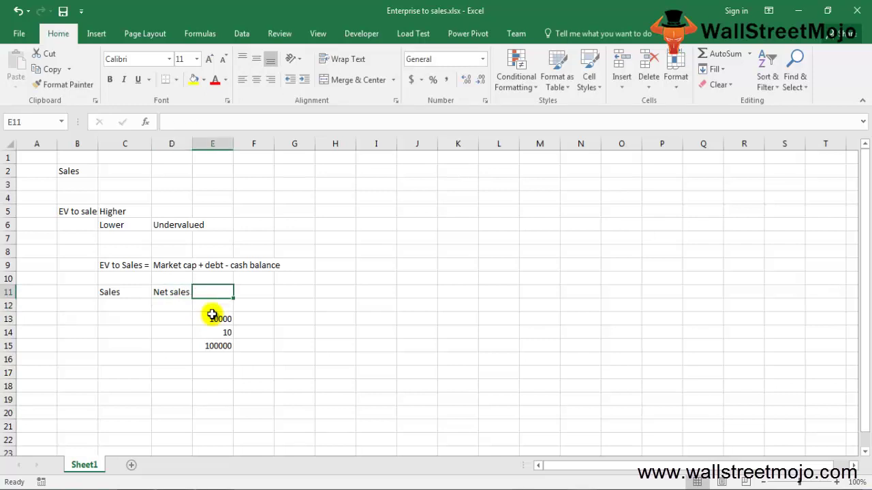
{"action": "type", "text": "discount"}
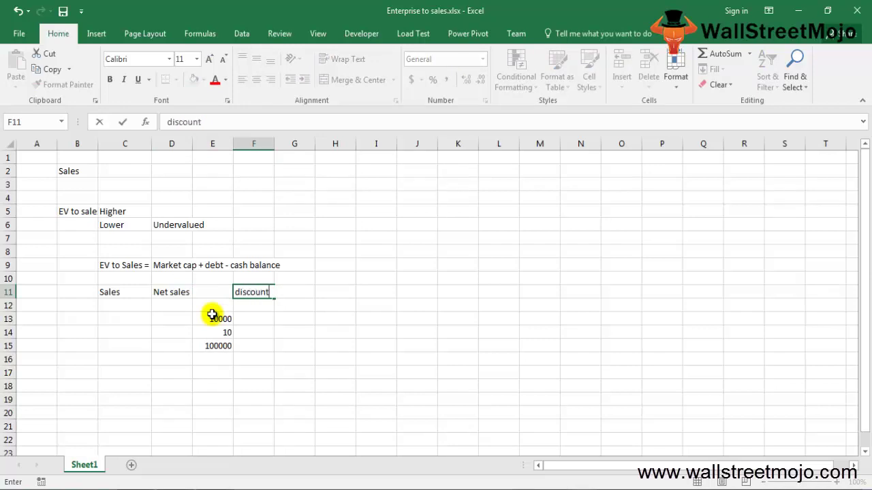
{"action": "key", "text": "Return"}
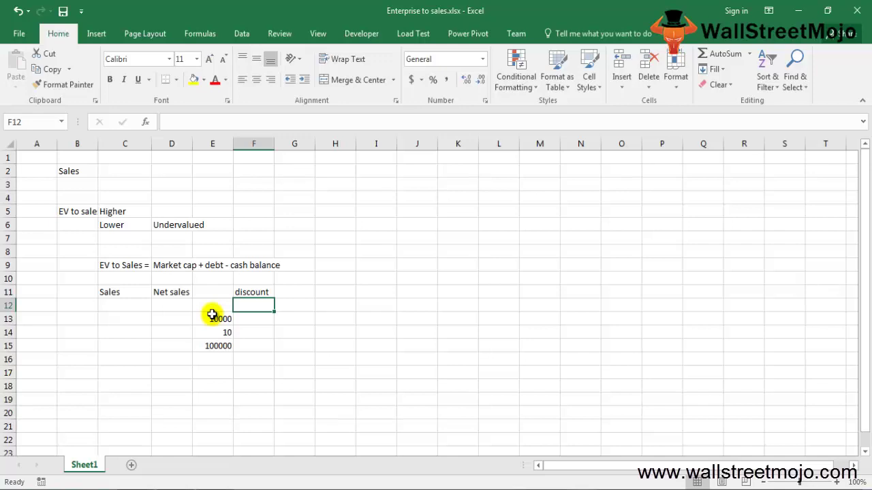
{"action": "key", "text": "Up"}
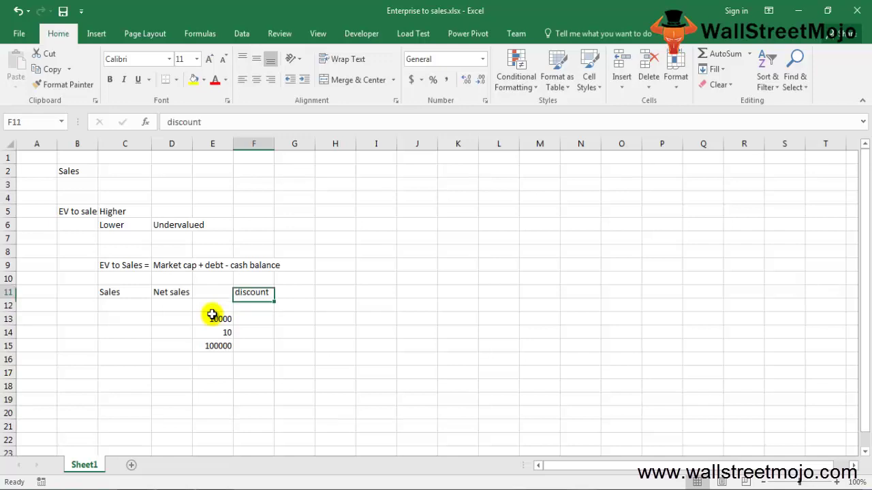
{"action": "key", "text": "Right"}
{"action": "type", "text": "S"}
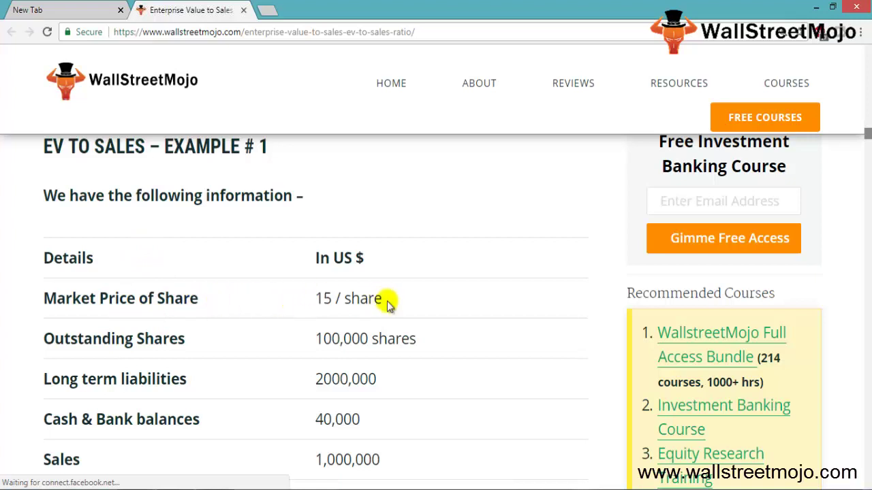
On the browser page's EV to Sales Example # 1, highlight the outstanding shares, long term liabilities, cash and sales figures.
{"action": "left_click_drag", "start_coordinate": [312, 339], "coordinate": [417, 347]}
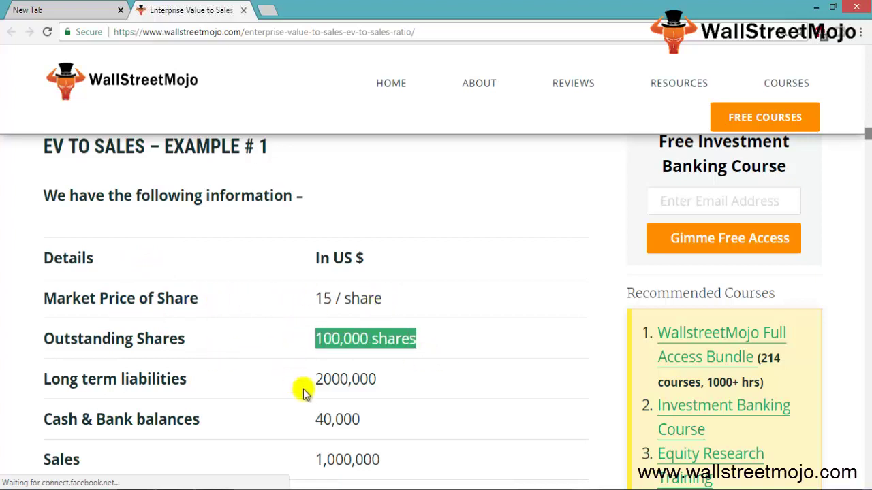
{"action": "left_click_drag", "start_coordinate": [313, 378], "coordinate": [369, 380]}
{"action": "left_click_drag", "start_coordinate": [324, 419], "coordinate": [359, 419]}
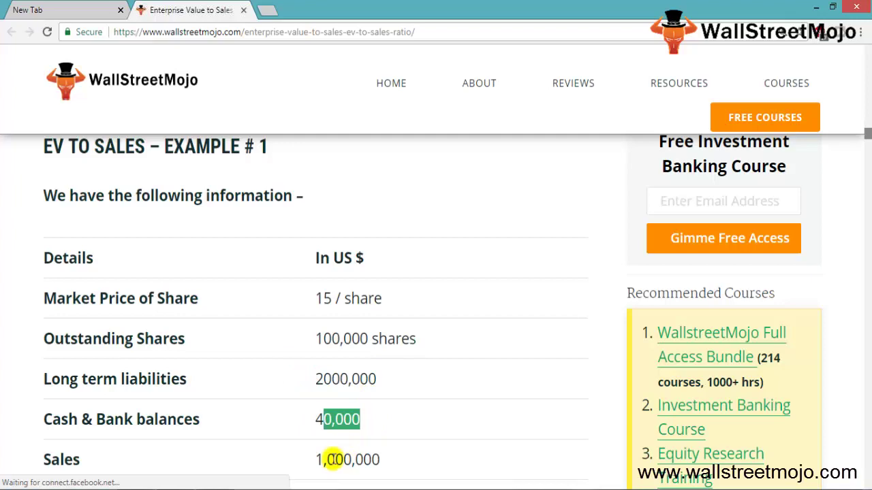
{"action": "left_click_drag", "start_coordinate": [316, 459], "coordinate": [386, 462]}
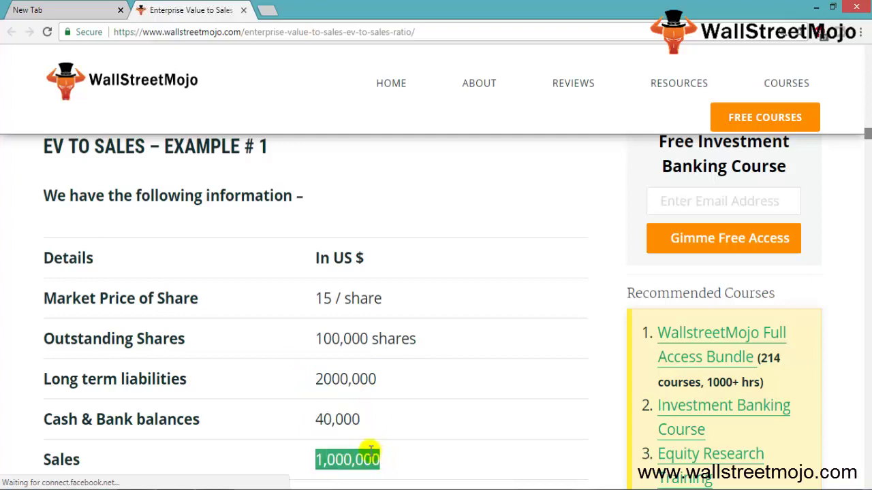
Highlight the sentence explaining that market capitalization is outstanding shares multiplied by the market price per share.
{"action": "scroll", "coordinate": [306, 402], "scroll_direction": "down", "scroll_amount": 5}
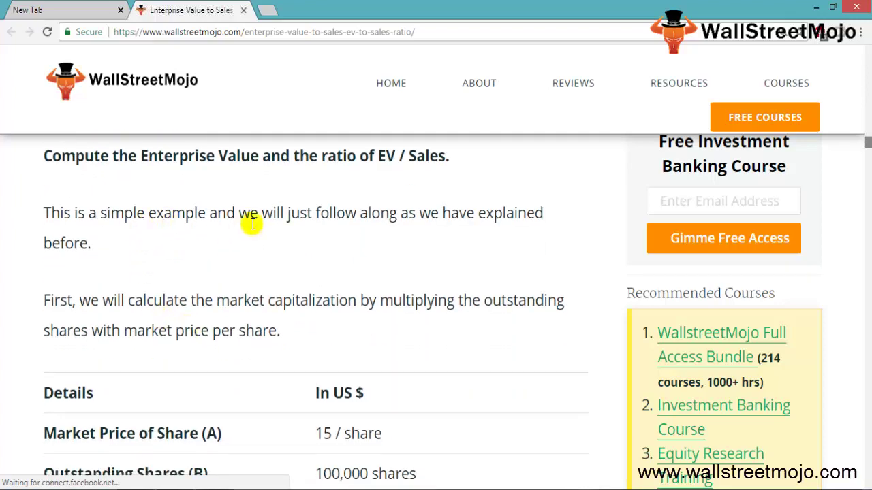
{"action": "scroll", "coordinate": [274, 326], "scroll_direction": "down", "scroll_amount": 1}
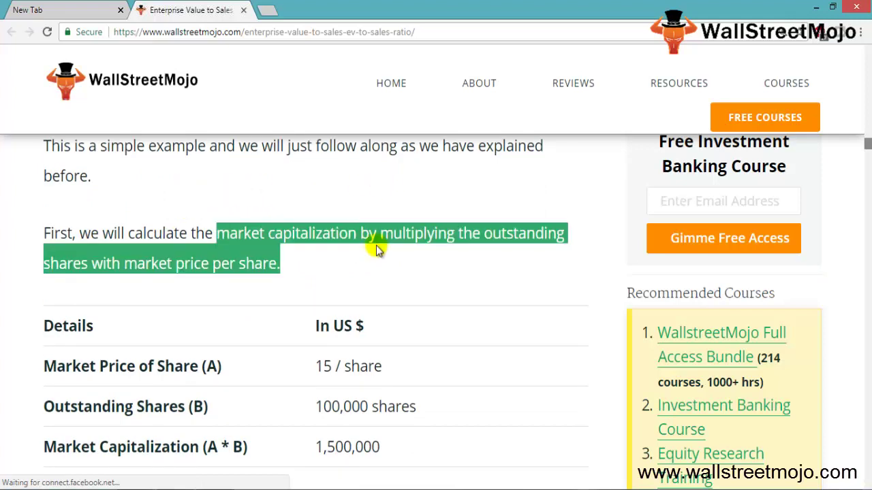
{"action": "left_click_drag", "start_coordinate": [217, 232], "coordinate": [357, 235]}
{"action": "left_click_drag", "start_coordinate": [56, 266], "coordinate": [286, 267]}
{"action": "scroll", "coordinate": [264, 339], "scroll_direction": "down", "scroll_amount": 1}
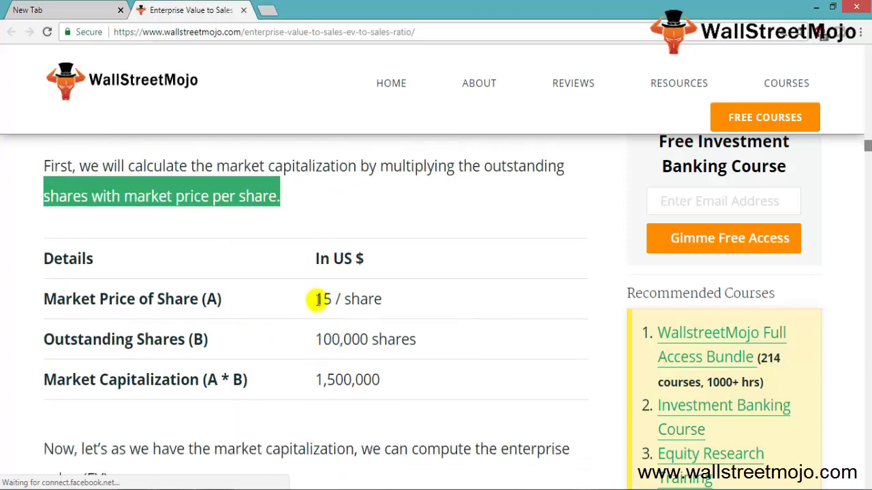
Highlight the share price, outstanding shares and market capitalization values in the table for A * B.
{"action": "left_click_drag", "start_coordinate": [311, 302], "coordinate": [415, 301]}
{"action": "left_click_drag", "start_coordinate": [323, 339], "coordinate": [440, 350]}
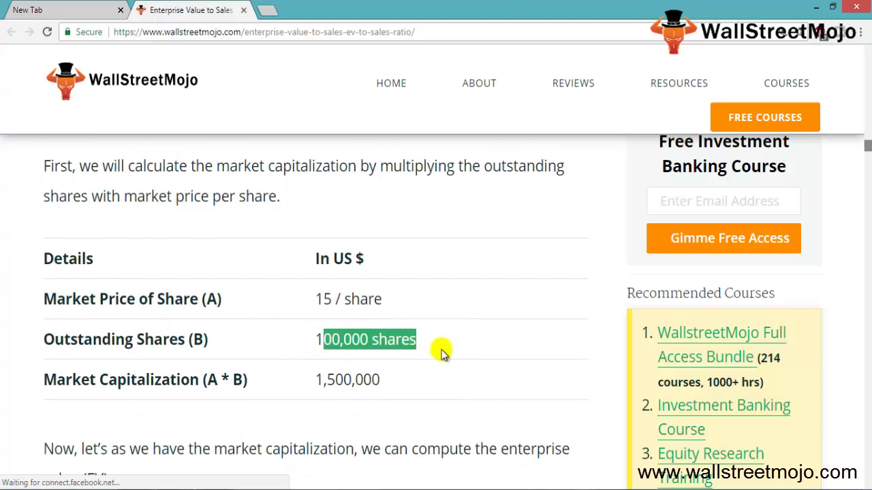
{"action": "left_click_drag", "start_coordinate": [316, 379], "coordinate": [390, 386]}
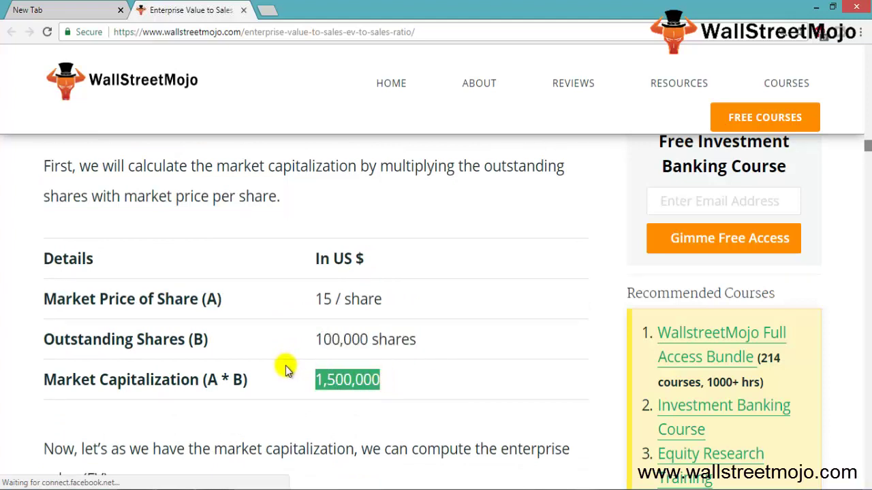
Compare the market capitalization figure in the enterprise value table with the one in the A * B table.
{"action": "scroll", "coordinate": [285, 367], "scroll_direction": "down", "scroll_amount": 2}
{"action": "scroll", "coordinate": [285, 366], "scroll_direction": "down", "scroll_amount": 3}
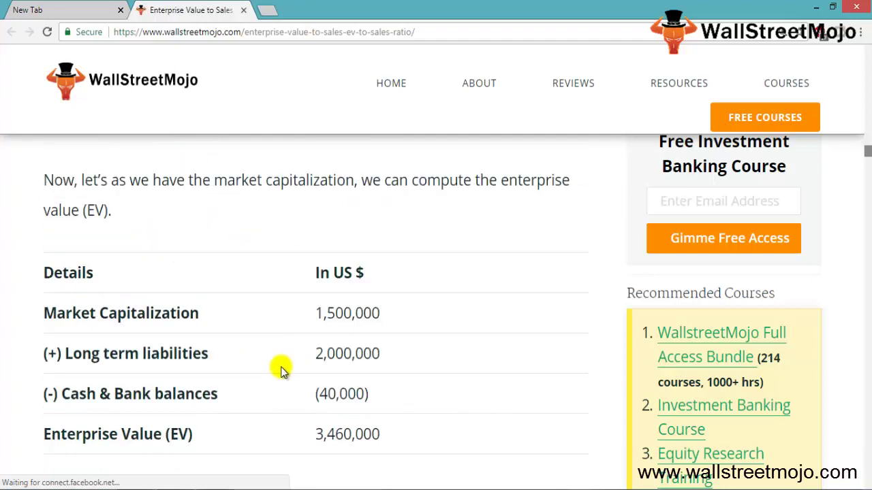
{"action": "scroll", "coordinate": [283, 369], "scroll_direction": "down", "scroll_amount": 1}
{"action": "left_click_drag", "start_coordinate": [316, 246], "coordinate": [397, 250]}
{"action": "scroll", "coordinate": [402, 247], "scroll_direction": "up", "scroll_amount": 3}
{"action": "left_click_drag", "start_coordinate": [323, 245], "coordinate": [380, 246]}
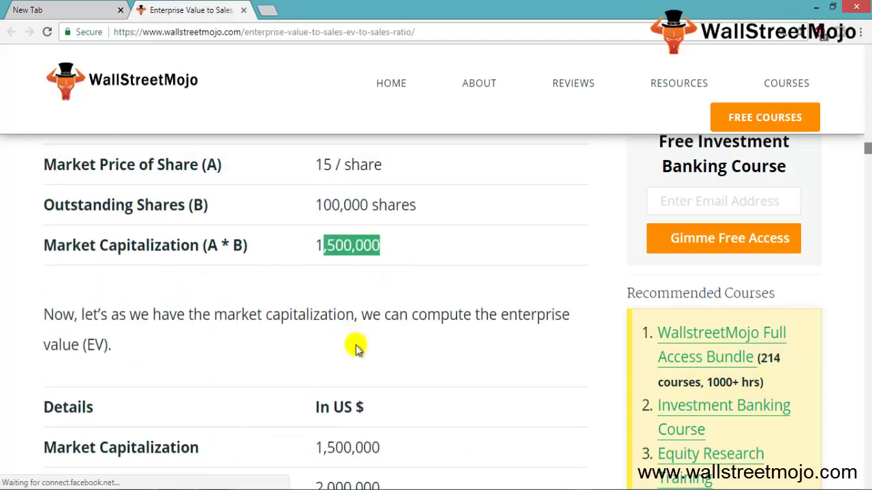
{"action": "scroll", "coordinate": [373, 412], "scroll_direction": "down", "scroll_amount": 1}
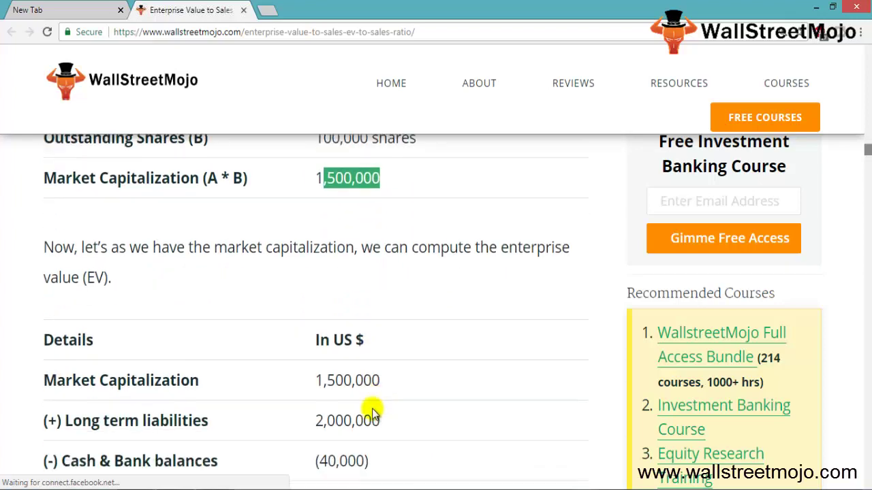
Return to the example's given information and highlight the long term liabilities and cash & bank balances figures.
{"action": "scroll", "coordinate": [276, 379], "scroll_direction": "up", "scroll_amount": 2}
{"action": "scroll", "coordinate": [276, 379], "scroll_direction": "up", "scroll_amount": 8}
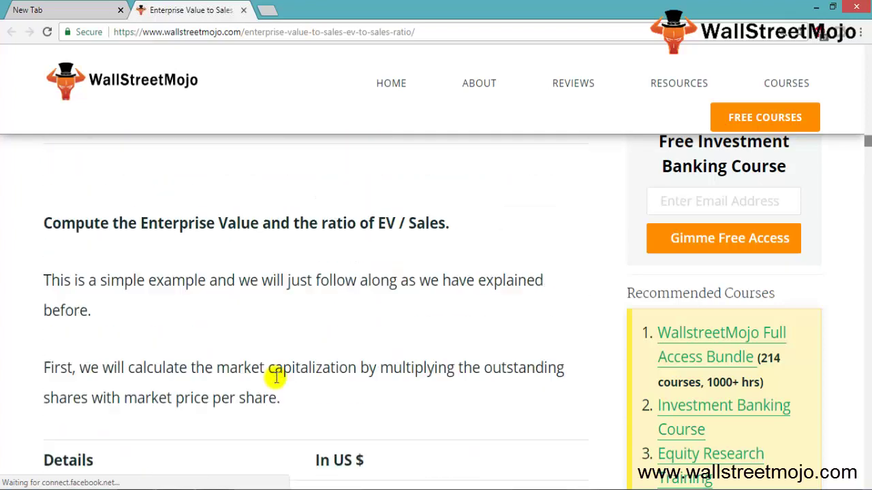
{"action": "left_click_drag", "start_coordinate": [316, 313], "coordinate": [378, 312]}
{"action": "left_click_drag", "start_coordinate": [323, 352], "coordinate": [361, 352]}
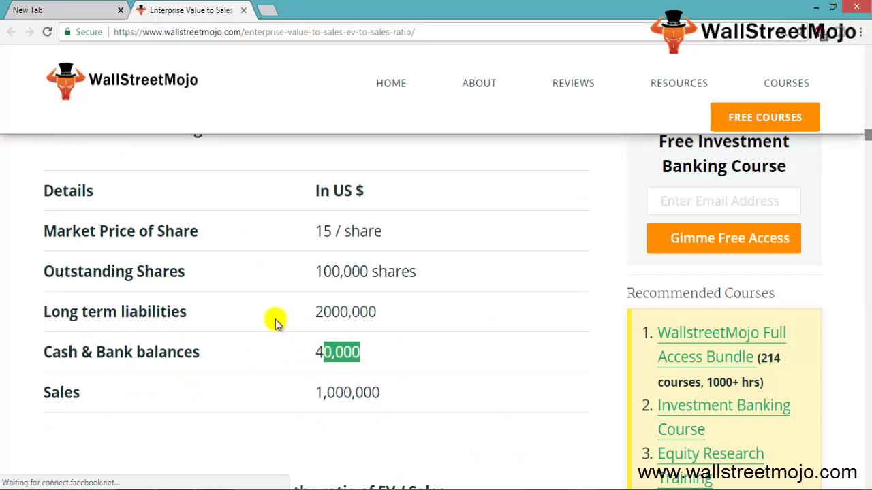
Highlight the added long term liabilities and deducted cash & bank balances in the enterprise value table.
{"action": "scroll", "coordinate": [279, 321], "scroll_direction": "down", "scroll_amount": 10}
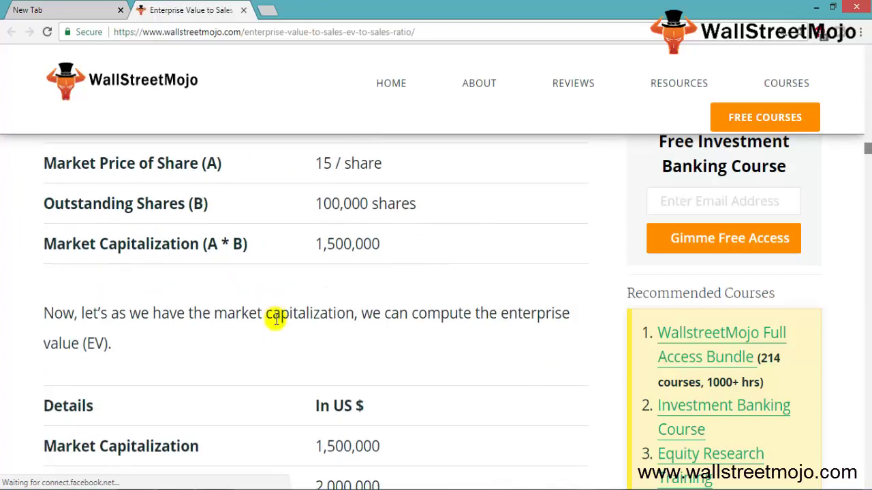
{"action": "scroll", "coordinate": [276, 318], "scroll_direction": "down", "scroll_amount": 3}
{"action": "left_click_drag", "start_coordinate": [316, 286], "coordinate": [379, 286]}
{"action": "left_click_drag", "start_coordinate": [320, 325], "coordinate": [389, 329]}
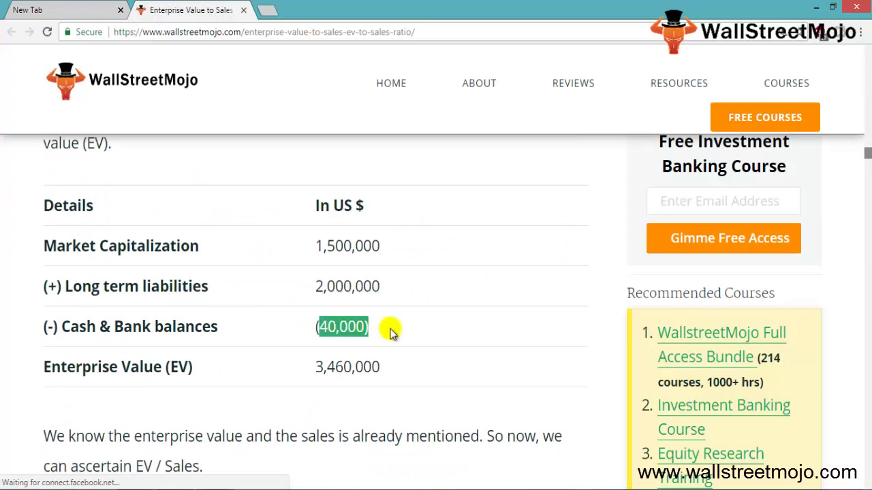
{"action": "left_click", "coordinate": [316, 372]}
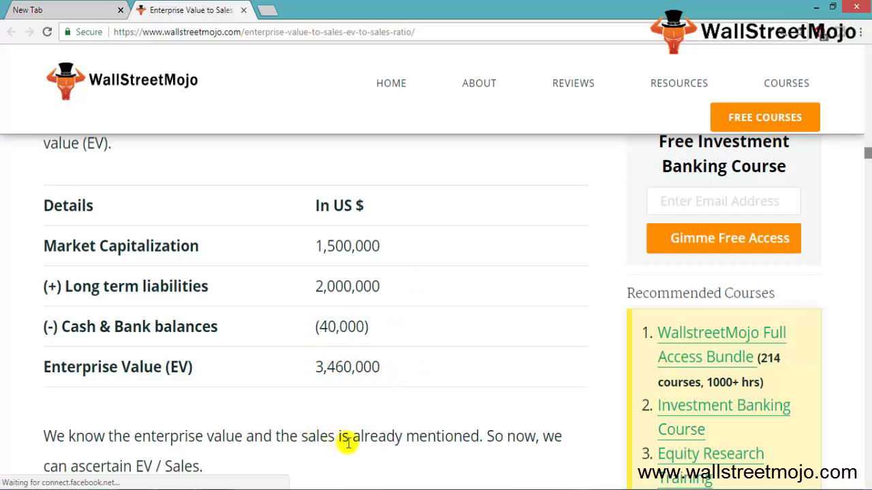
Highlight part of the sentence introducing the ratio, plus the enterprise value, sales and EV / Sales figures in the final table.
{"action": "left_click_drag", "start_coordinate": [342, 437], "coordinate": [491, 436]}
{"action": "scroll", "coordinate": [405, 431], "scroll_direction": "down", "scroll_amount": 2}
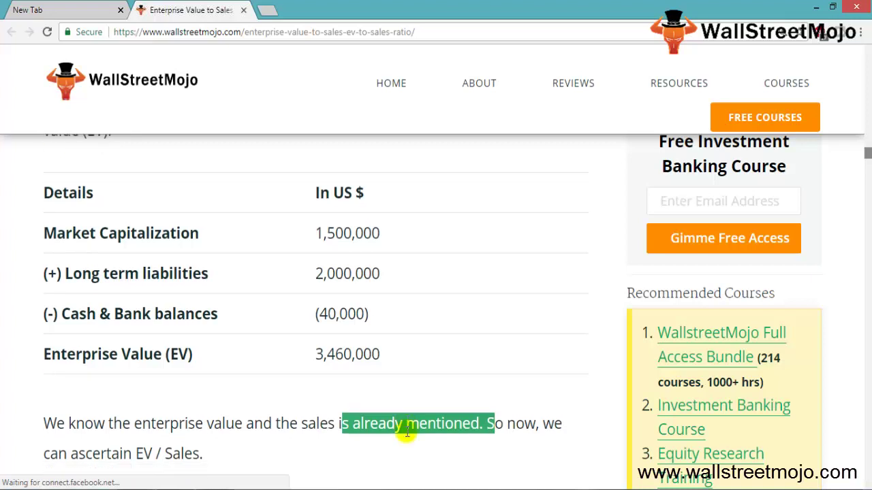
{"action": "scroll", "coordinate": [395, 432], "scroll_direction": "down", "scroll_amount": 2}
{"action": "scroll", "coordinate": [375, 418], "scroll_direction": "up", "scroll_amount": 1}
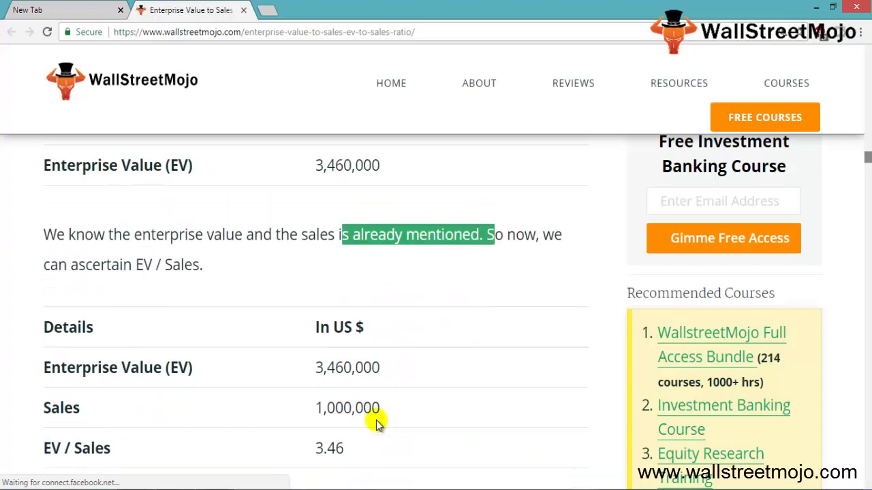
{"action": "left_click_drag", "start_coordinate": [317, 368], "coordinate": [385, 368]}
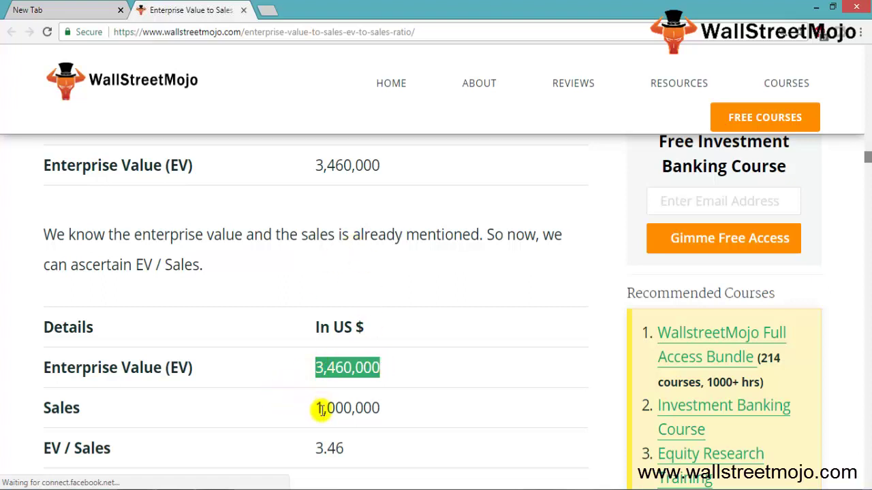
{"action": "left_click_drag", "start_coordinate": [317, 408], "coordinate": [424, 412]}
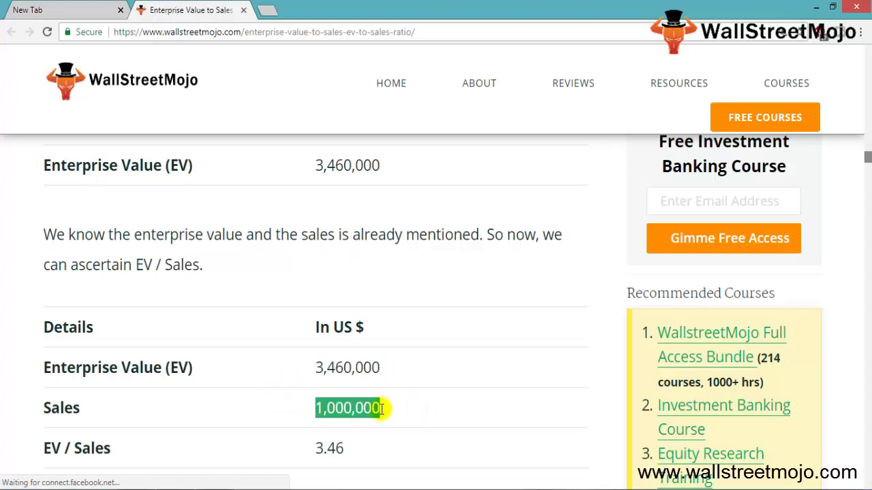
{"action": "left_click_drag", "start_coordinate": [318, 448], "coordinate": [338, 448]}
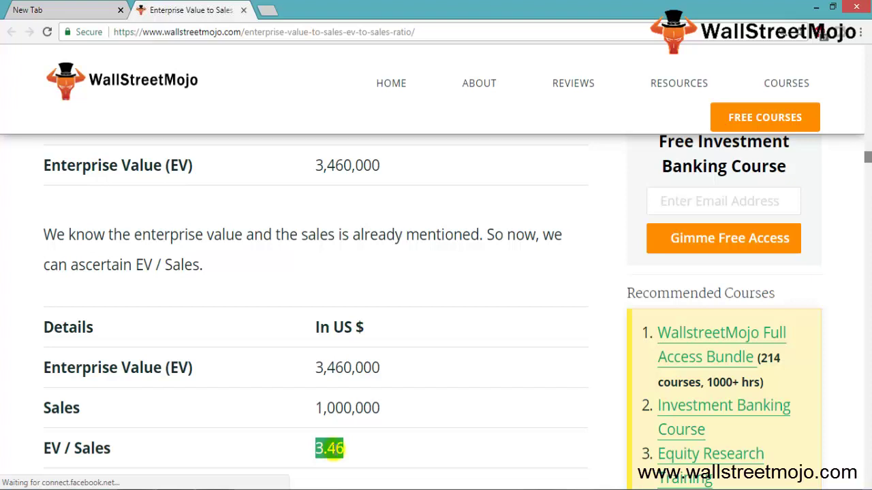
Go to EV to Sales Example # 2 and highlight its market price of share, book value per share and book value of shares.
{"action": "scroll", "coordinate": [423, 286], "scroll_direction": "down", "scroll_amount": 5}
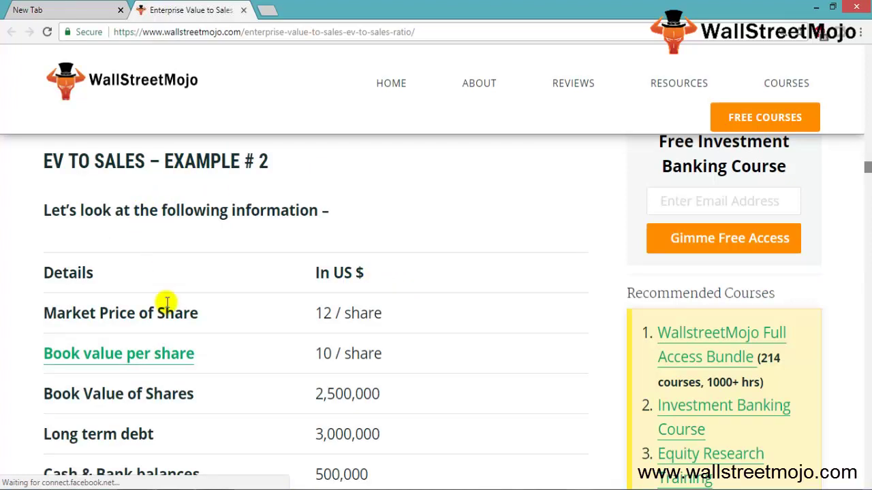
{"action": "left_click_drag", "start_coordinate": [312, 312], "coordinate": [389, 312]}
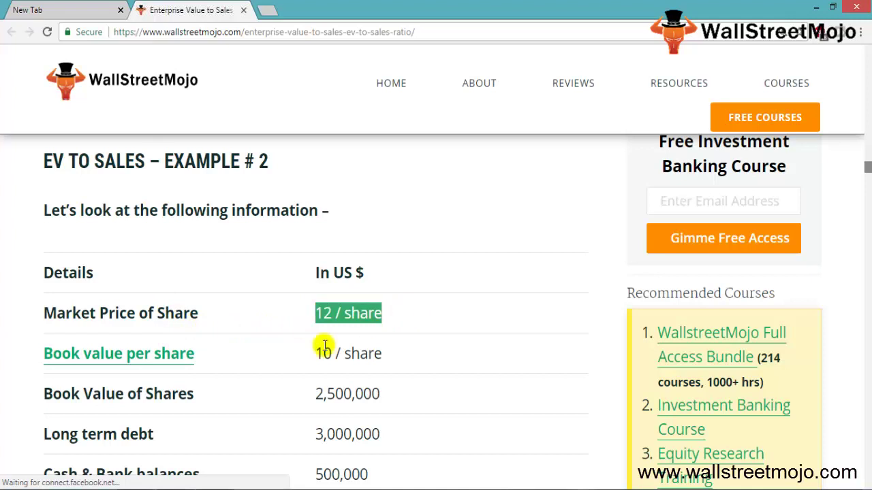
{"action": "scroll", "coordinate": [301, 331], "scroll_direction": "down", "scroll_amount": 1}
{"action": "left_click_drag", "start_coordinate": [318, 289], "coordinate": [374, 287]}
{"action": "left_click_drag", "start_coordinate": [47, 326], "coordinate": [344, 328]}
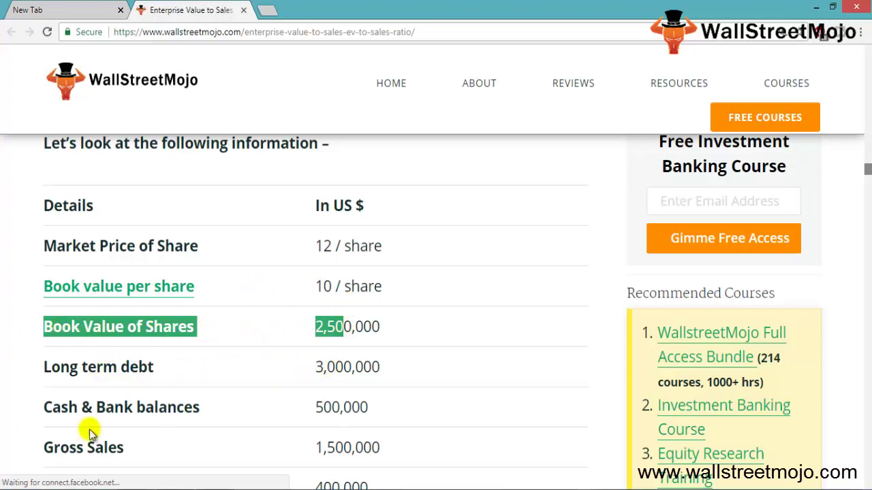
Highlight the gross sales and sales return figures in Example # 2's given information.
{"action": "scroll", "coordinate": [259, 451], "scroll_direction": "down", "scroll_amount": 1}
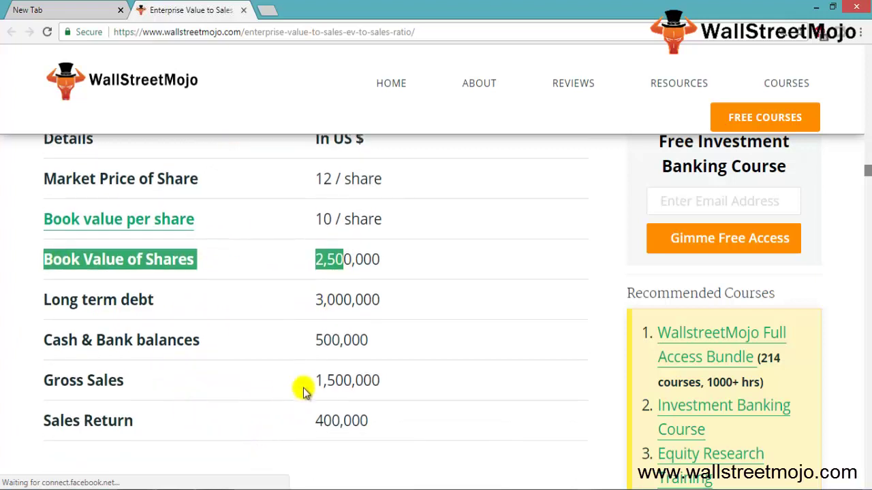
{"action": "left_click_drag", "start_coordinate": [314, 381], "coordinate": [388, 377]}
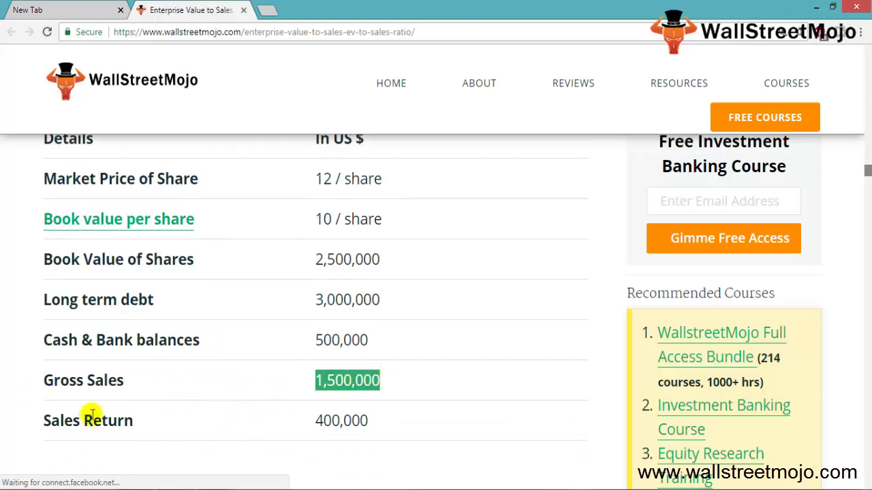
{"action": "left_click_drag", "start_coordinate": [323, 421], "coordinate": [376, 422]}
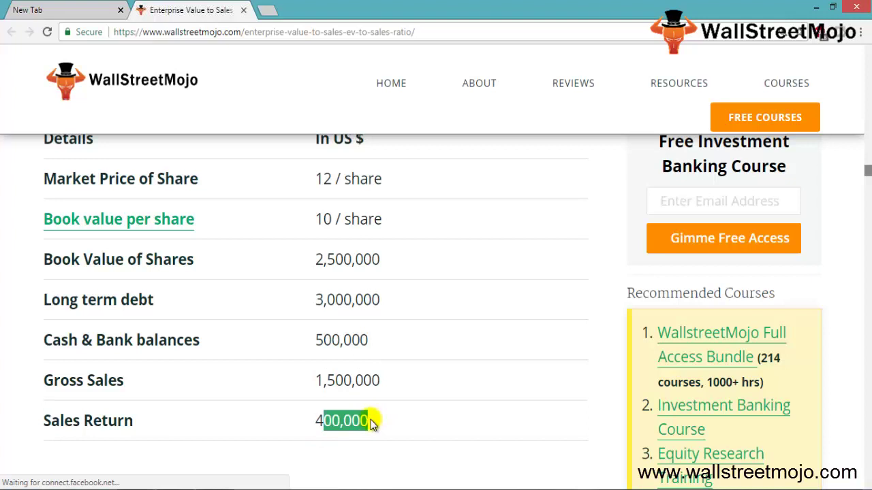
Read the explanation of the computation and highlight the phrase "outstanding shares first.".
{"action": "scroll", "coordinate": [371, 419], "scroll_direction": "down", "scroll_amount": 3}
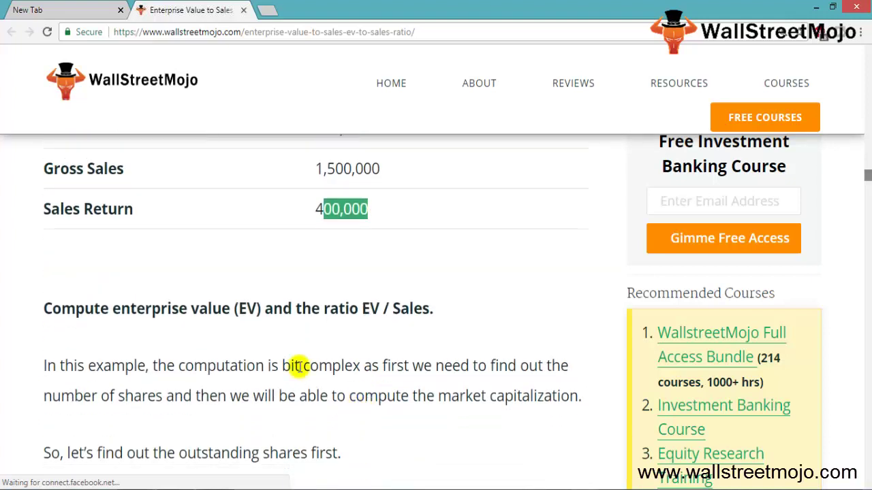
{"action": "scroll", "coordinate": [296, 365], "scroll_direction": "down", "scroll_amount": 1}
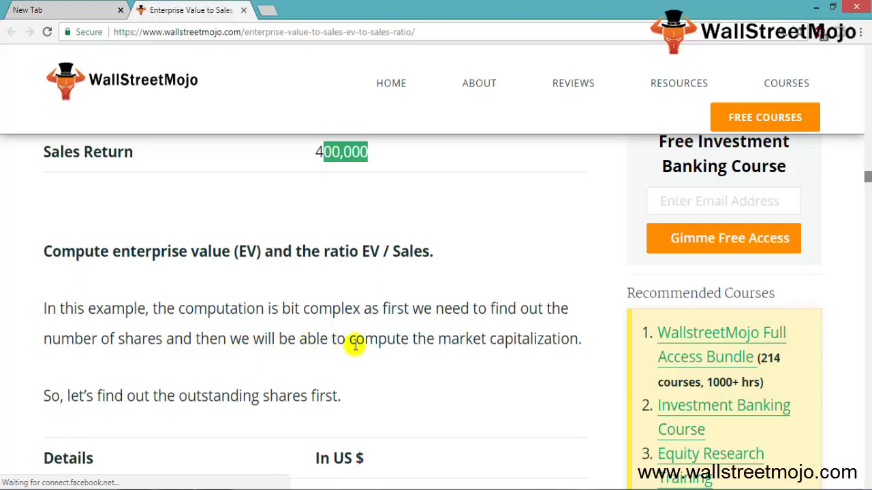
{"action": "left_click", "coordinate": [438, 341], "text": "shift"}
{"action": "left_click_drag", "start_coordinate": [667, 332], "coordinate": [436, 357]}
{"action": "left_click", "coordinate": [391, 364]}
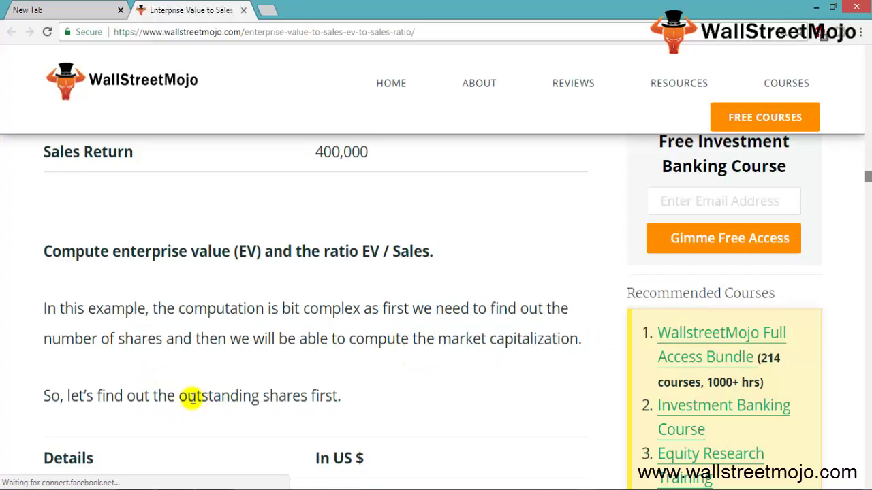
{"action": "left_click_drag", "start_coordinate": [182, 399], "coordinate": [354, 401]}
Compare the outstanding shares table with the given information, highlighting the book value of shares and the outstanding shares figure.
{"action": "scroll", "coordinate": [352, 399], "scroll_direction": "down", "scroll_amount": 3}
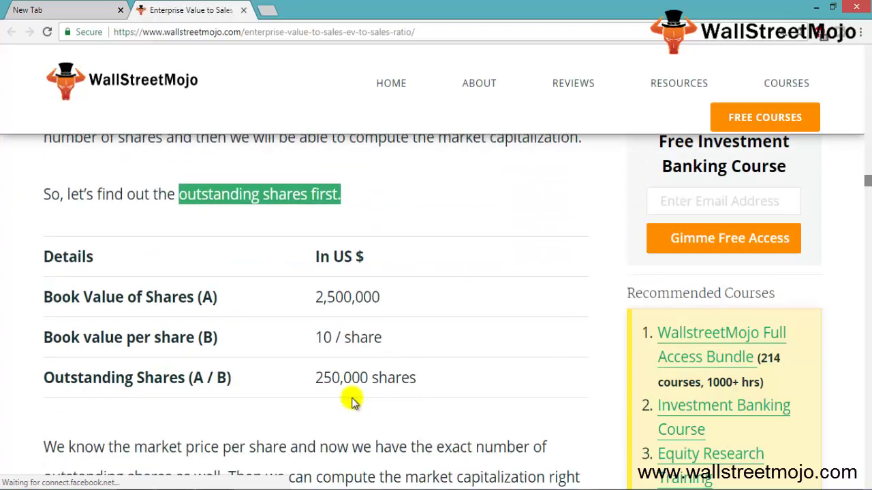
{"action": "scroll", "coordinate": [245, 312], "scroll_direction": "up", "scroll_amount": 1}
{"action": "scroll", "coordinate": [245, 311], "scroll_direction": "up", "scroll_amount": 1}
{"action": "left_click_drag", "start_coordinate": [314, 365], "coordinate": [409, 356]}
{"action": "scroll", "coordinate": [408, 356], "scroll_direction": "up", "scroll_amount": 5}
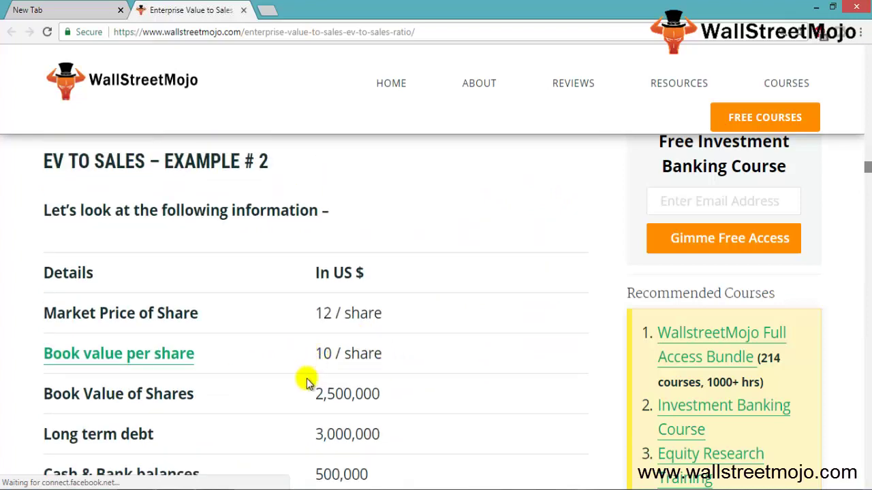
{"action": "scroll", "coordinate": [336, 361], "scroll_direction": "down", "scroll_amount": 8}
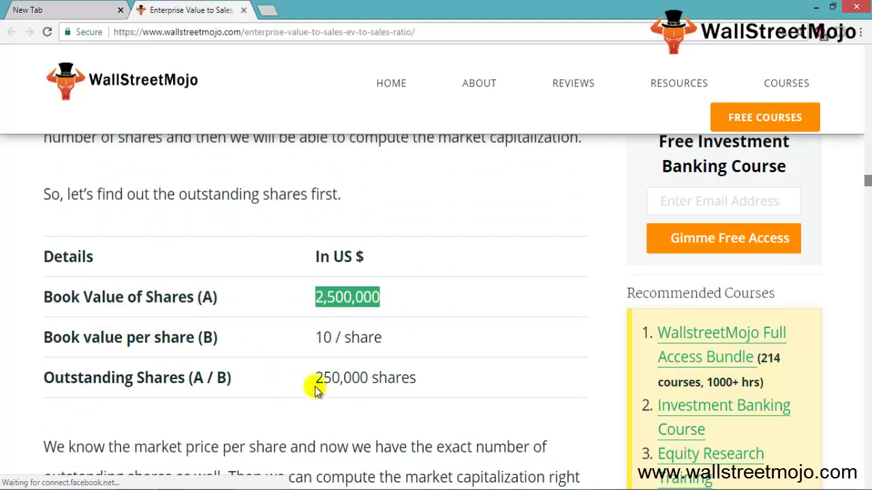
{"action": "left_click_drag", "start_coordinate": [317, 380], "coordinate": [447, 377]}
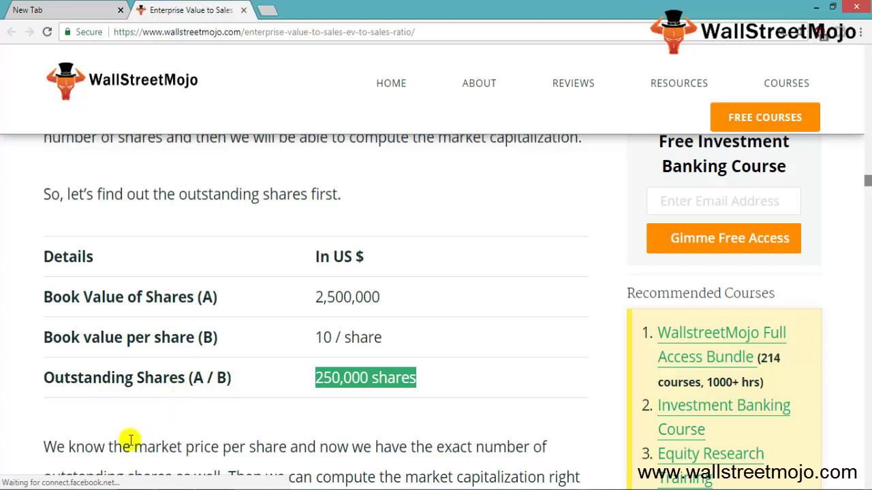
Highlight the mentions of market price per share and outstanding shares in the paragraph introducing market capitalization.
{"action": "scroll", "coordinate": [165, 454], "scroll_direction": "down", "scroll_amount": 2}
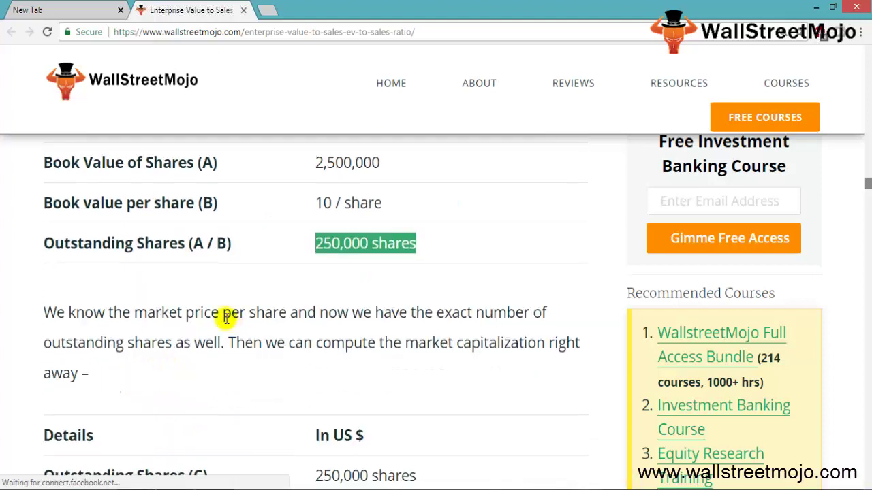
{"action": "left_click_drag", "start_coordinate": [203, 312], "coordinate": [308, 313]}
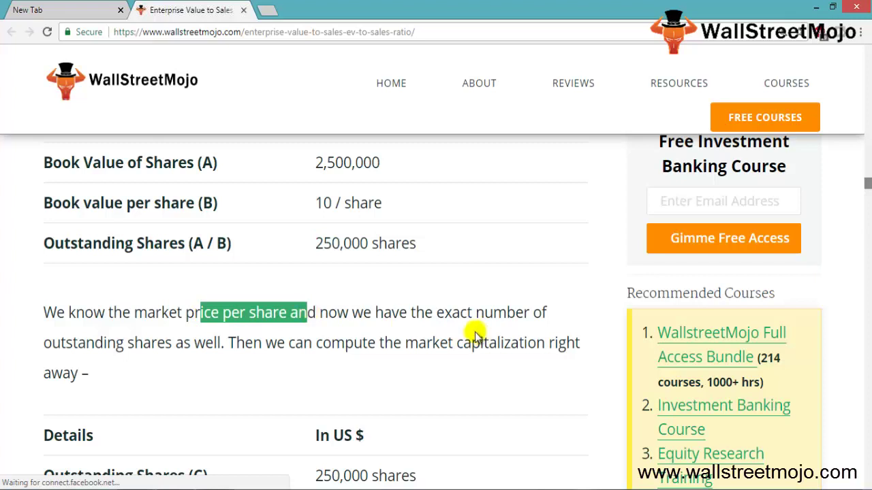
{"action": "left_click_drag", "start_coordinate": [448, 314], "coordinate": [598, 311]}
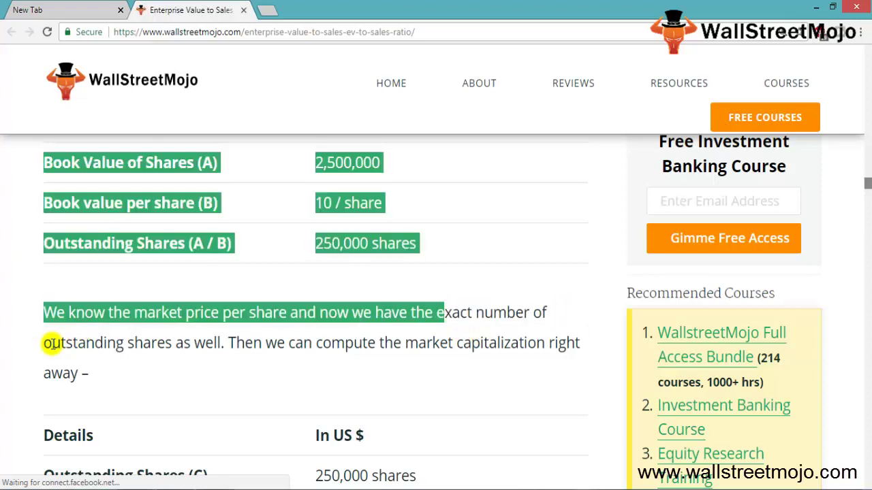
{"action": "left_click_drag", "start_coordinate": [52, 342], "coordinate": [113, 349]}
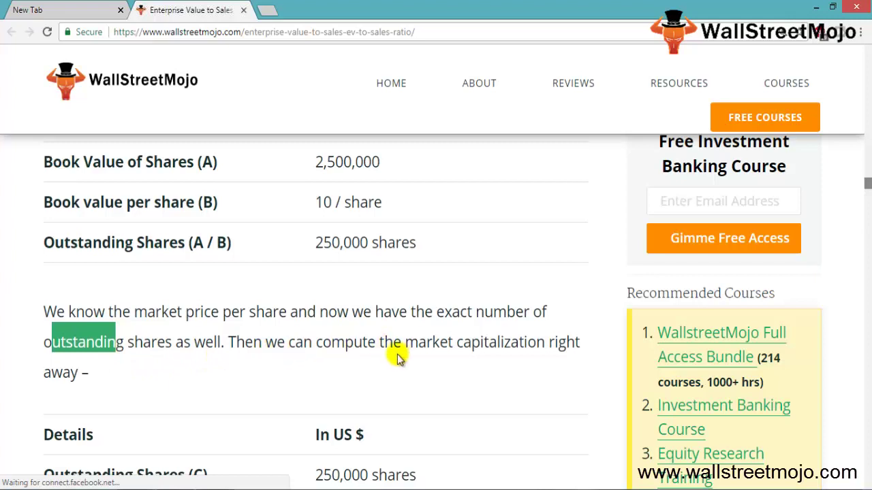
Highlight the outstanding shares, market price of share and market capitalization figures in the C * D table.
{"action": "scroll", "coordinate": [395, 350], "scroll_direction": "down", "scroll_amount": 1}
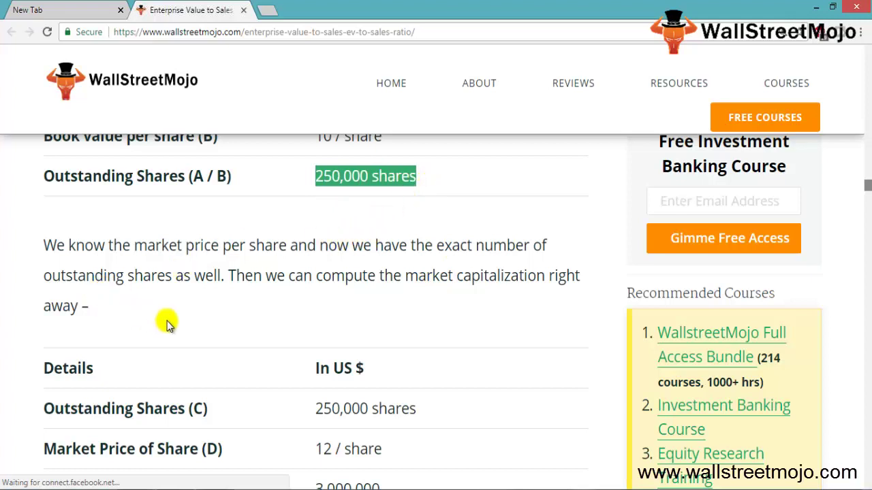
{"action": "scroll", "coordinate": [166, 330], "scroll_direction": "down", "scroll_amount": 1}
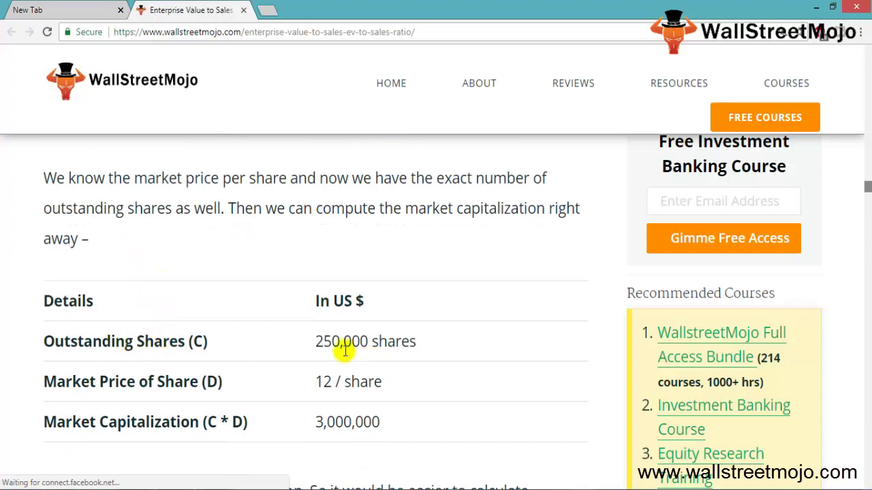
{"action": "left_click_drag", "start_coordinate": [361, 343], "coordinate": [415, 342]}
{"action": "left_click_drag", "start_coordinate": [323, 382], "coordinate": [415, 388]}
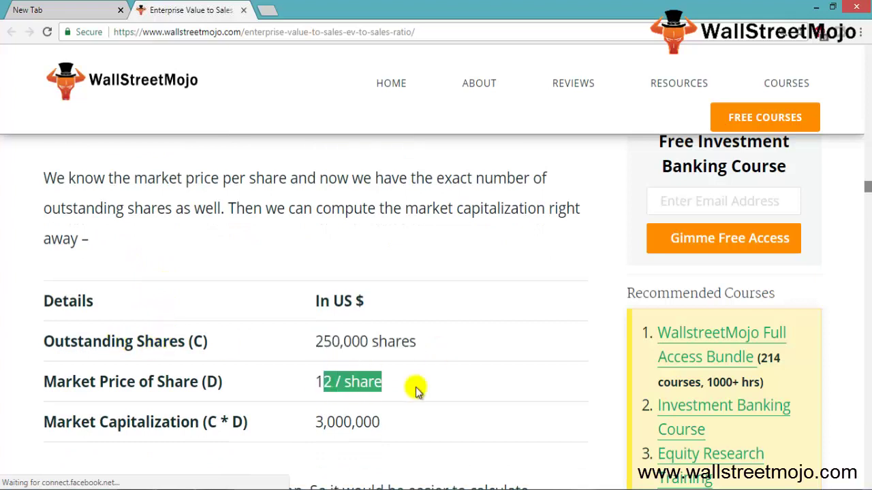
{"action": "left_click_drag", "start_coordinate": [325, 421], "coordinate": [406, 424]}
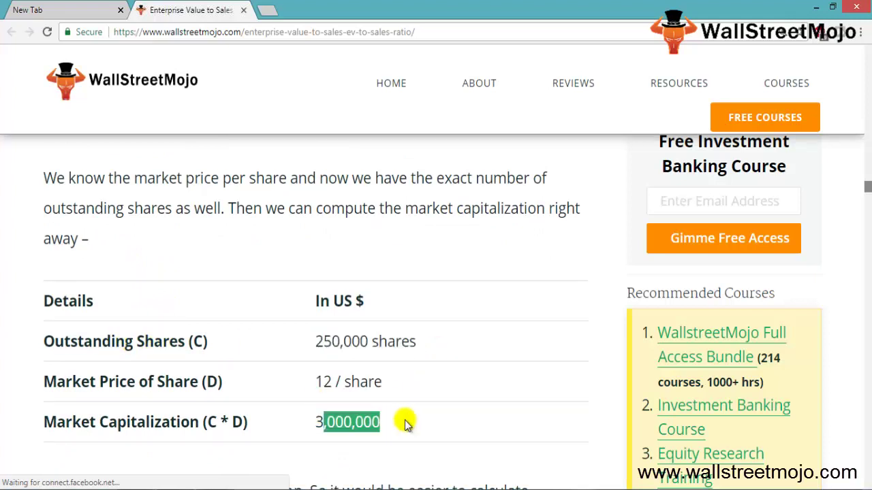
Highlight market capitalization in the enterprise value introduction and compare its figure in the enterprise value and C * D tables.
{"action": "scroll", "coordinate": [405, 420], "scroll_direction": "down", "scroll_amount": 3}
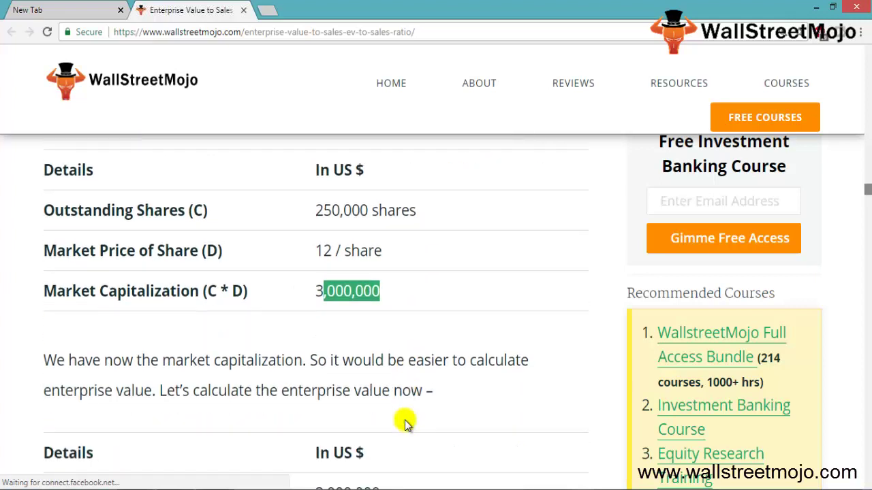
{"action": "left_click_drag", "start_coordinate": [163, 293], "coordinate": [282, 294]}
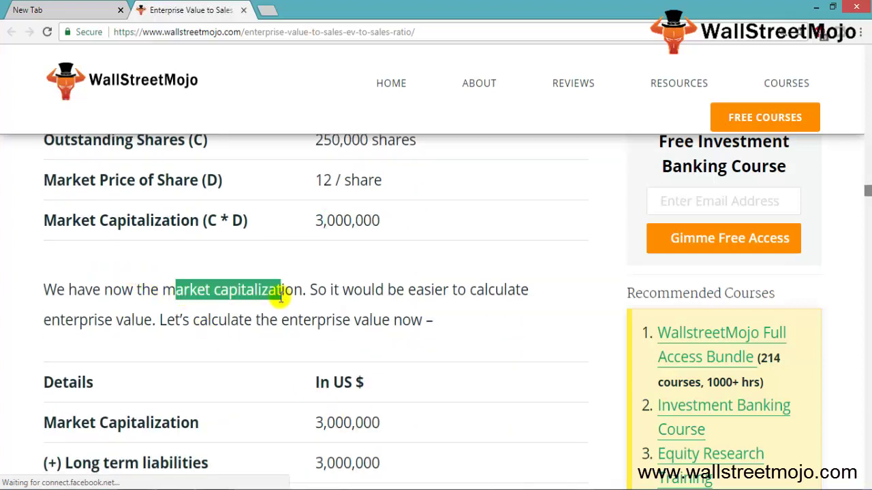
{"action": "scroll", "coordinate": [316, 348], "scroll_direction": "down", "scroll_amount": 1}
{"action": "left_click_drag", "start_coordinate": [310, 354], "coordinate": [391, 359]}
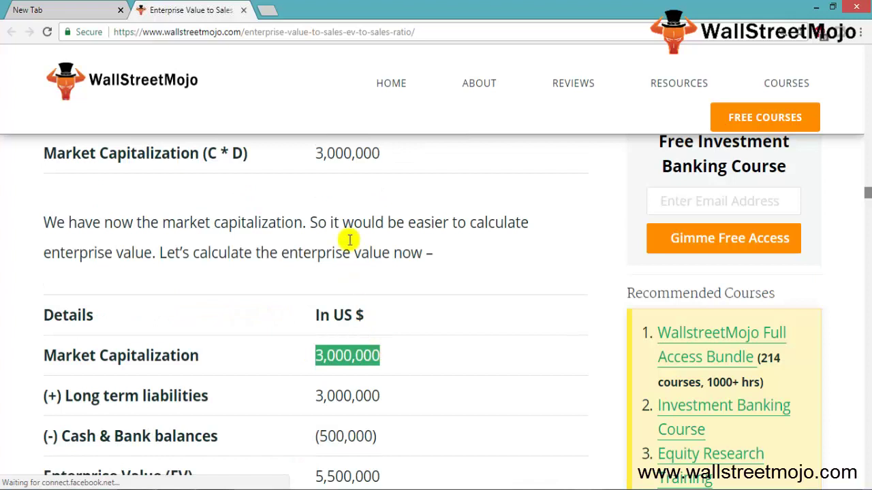
{"action": "left_click_drag", "start_coordinate": [322, 153], "coordinate": [380, 153]}
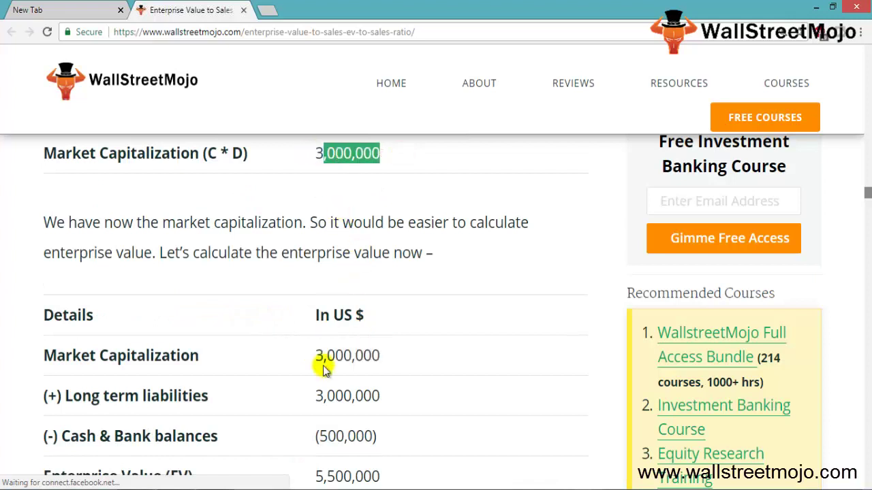
Highlight the added long term liabilities in the enterprise value table and check them against the example's given information.
{"action": "left_click_drag", "start_coordinate": [311, 397], "coordinate": [374, 395]}
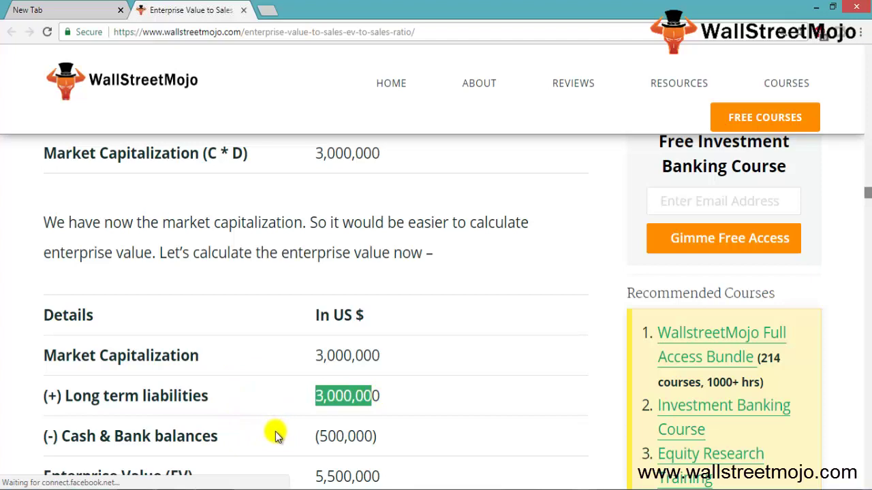
{"action": "scroll", "coordinate": [290, 354], "scroll_direction": "up", "scroll_amount": 6}
{"action": "scroll", "coordinate": [289, 354], "scroll_direction": "up", "scroll_amount": 4}
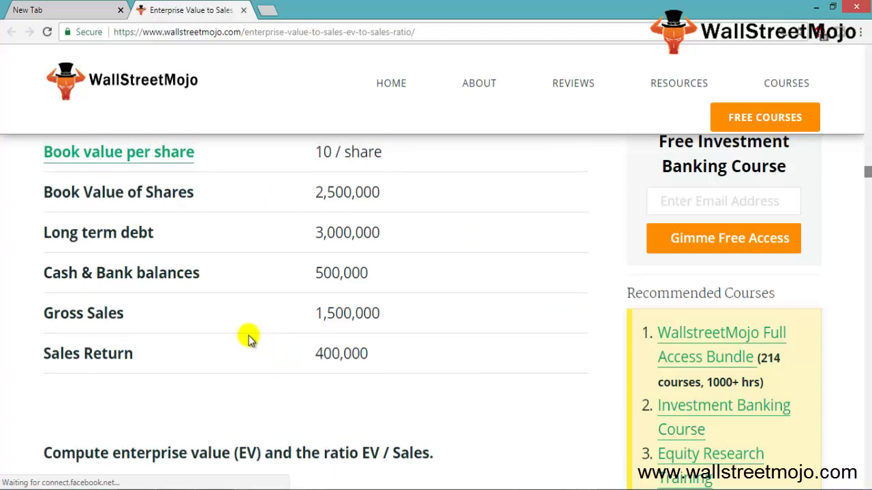
{"action": "scroll", "coordinate": [303, 344], "scroll_direction": "down", "scroll_amount": 12}
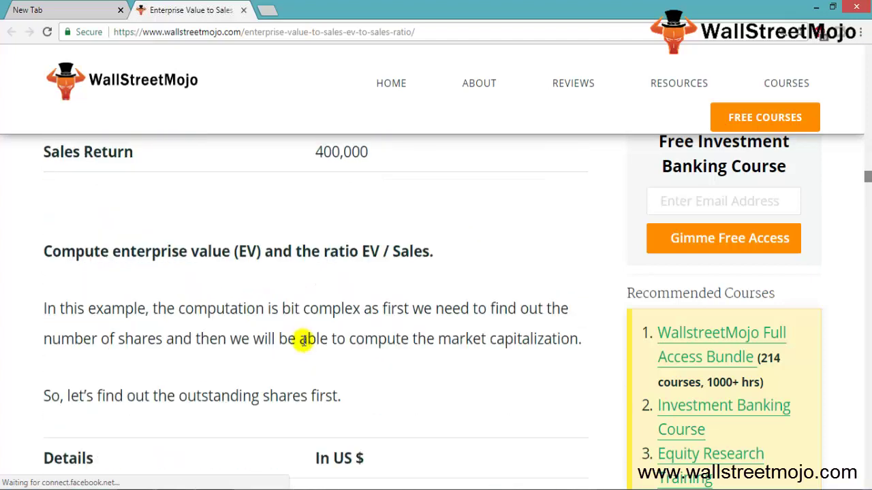
{"action": "scroll", "coordinate": [296, 346], "scroll_direction": "down", "scroll_amount": 6}
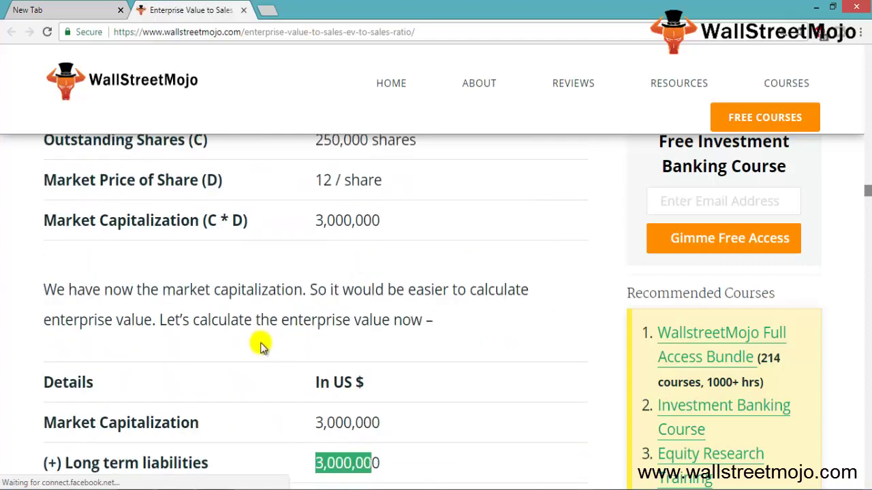
Highlight the gross sales, deducted sales return and net sales figures in the net sales table.
{"action": "scroll", "coordinate": [289, 363], "scroll_direction": "down", "scroll_amount": 1}
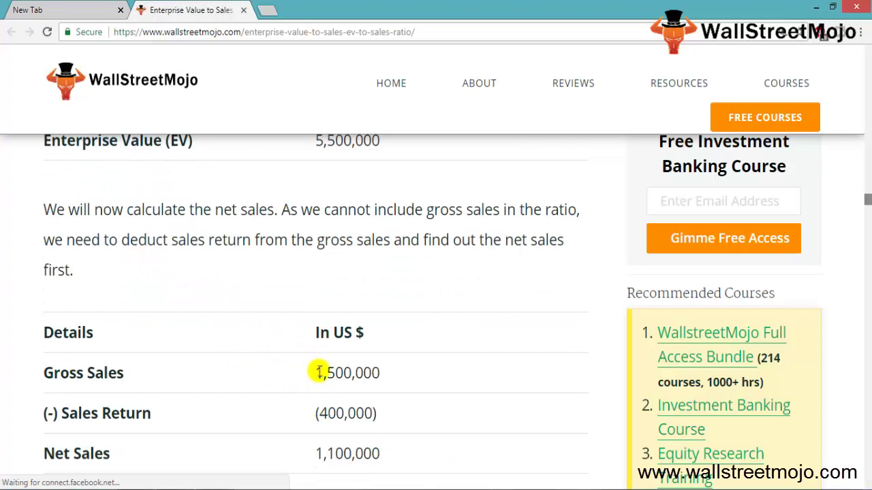
{"action": "double_click", "coordinate": [386, 379]}
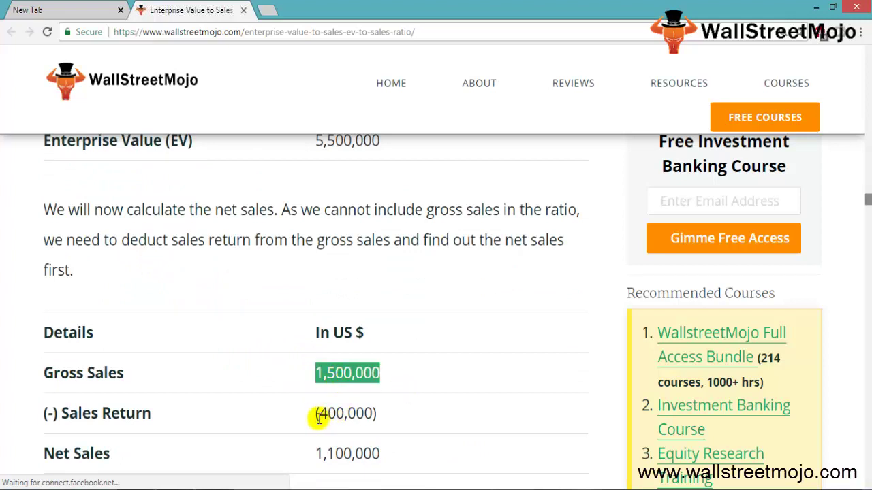
{"action": "left_click_drag", "start_coordinate": [315, 418], "coordinate": [389, 414]}
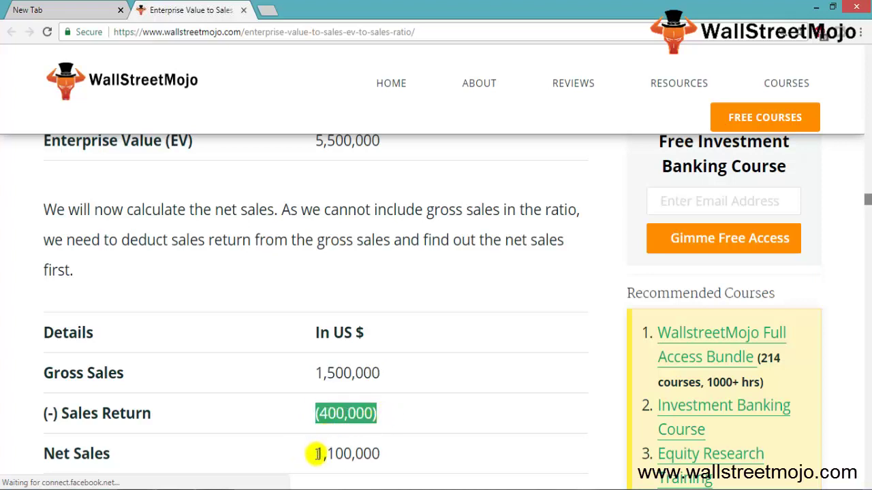
{"action": "left_click_drag", "start_coordinate": [315, 454], "coordinate": [418, 461]}
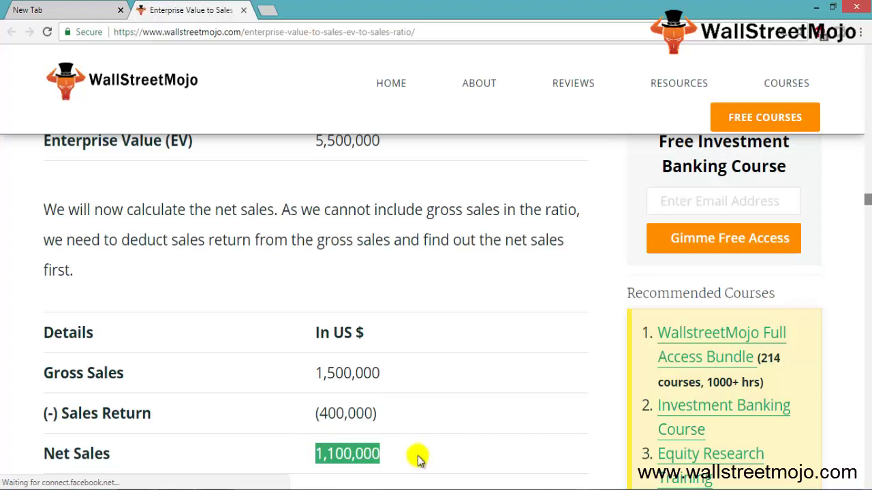
Highlight the enterprise value figure above the net sales explanation and return to the net sales table.
{"action": "scroll", "coordinate": [358, 318], "scroll_direction": "up", "scroll_amount": 1}
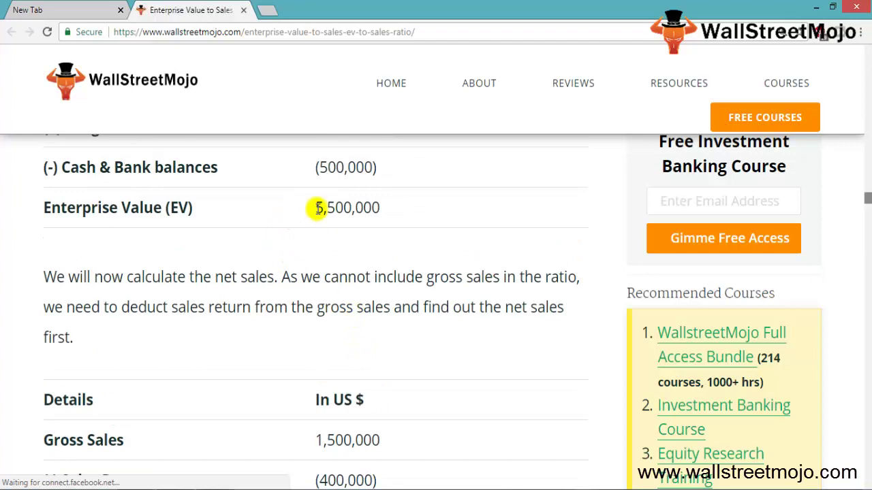
{"action": "left_click_drag", "start_coordinate": [316, 208], "coordinate": [389, 210]}
{"action": "scroll", "coordinate": [333, 297], "scroll_direction": "down", "scroll_amount": 1}
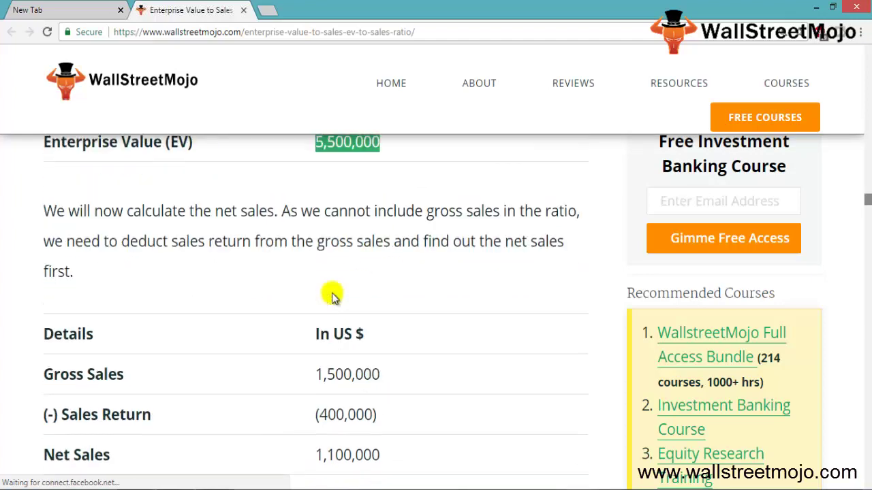
Highlight the net sales figure in the net sales table and the EV / Sales result in the ratio table.
{"action": "scroll", "coordinate": [334, 296], "scroll_direction": "down", "scroll_amount": 1}
{"action": "left_click_drag", "start_coordinate": [317, 386], "coordinate": [417, 386]}
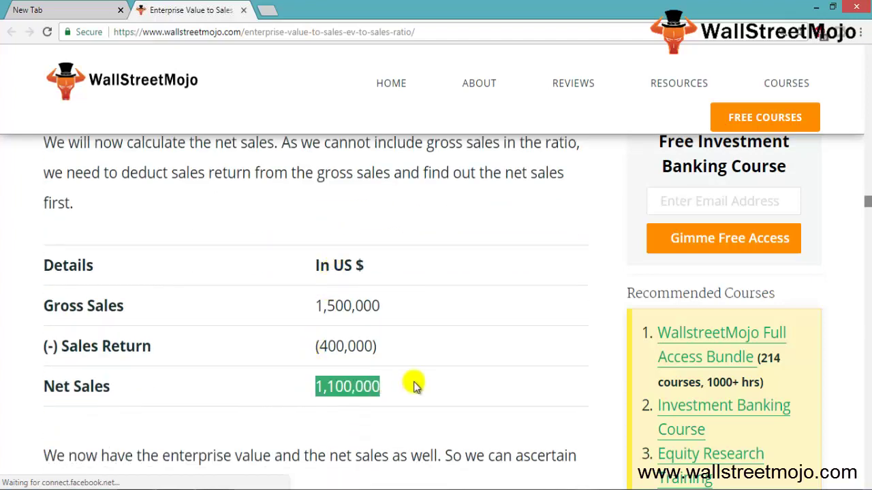
{"action": "scroll", "coordinate": [402, 383], "scroll_direction": "down", "scroll_amount": 4}
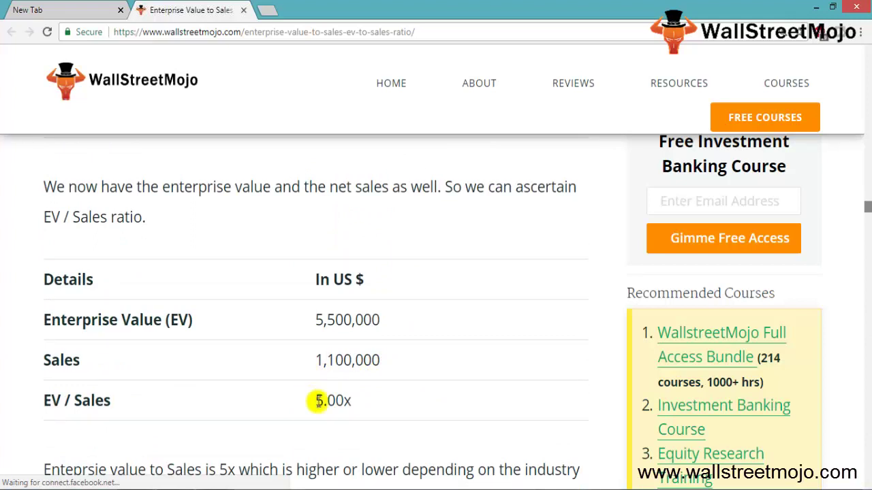
{"action": "scroll", "coordinate": [320, 401], "scroll_direction": "up", "scroll_amount": 1}
{"action": "left_click_drag", "start_coordinate": [316, 467], "coordinate": [360, 468]}
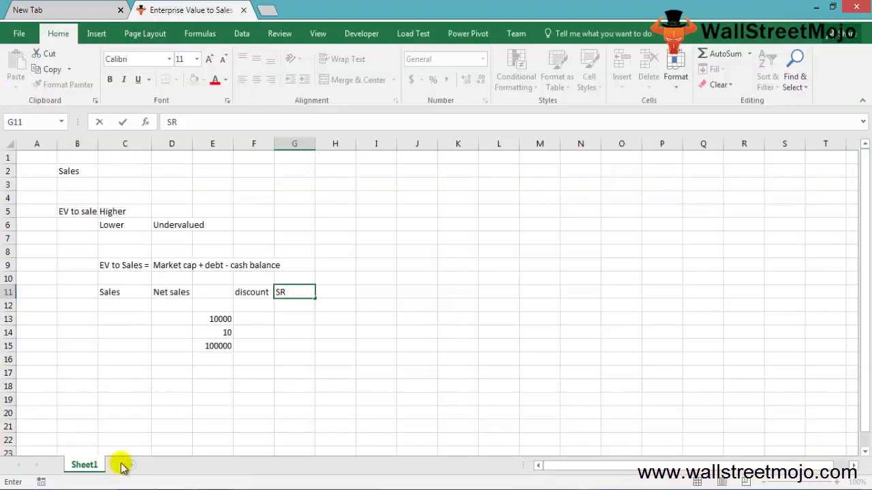
Switch to the Excel worksheet and start a numbered list with 1 in cell J8.
{"action": "left_click", "coordinate": [183, 409]}
{"action": "left_click", "coordinate": [408, 326]}
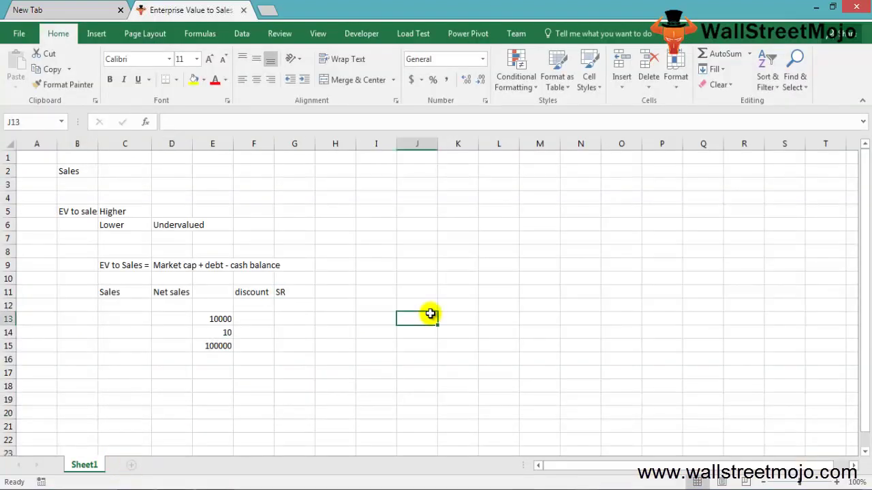
{"action": "key", "text": "Up"}
{"action": "key", "text": "Up"}
{"action": "key", "text": "Up"}
{"action": "key", "text": "Up"}
{"action": "key", "text": "Up"}
{"action": "type", "text": "1"}
{"action": "key", "text": "Return"}
{"action": "key", "text": "Up"}
{"action": "key", "text": "Right"}
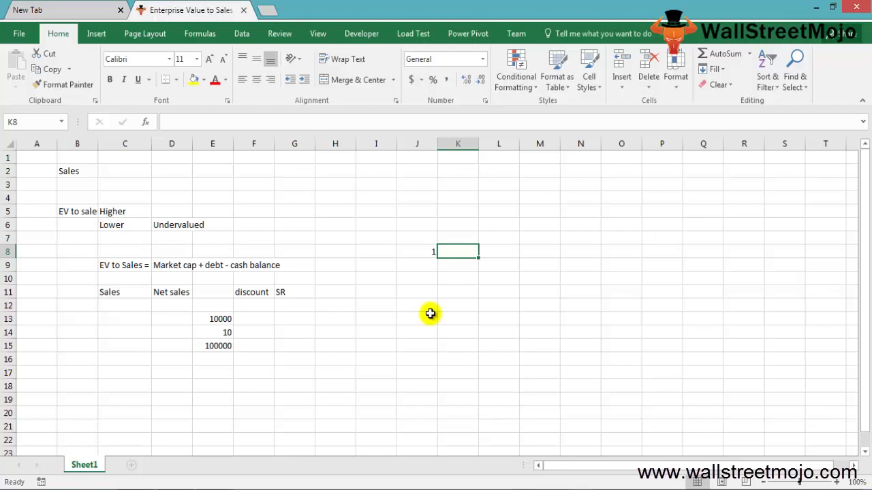
Add list item 2 in cell J9 with the text "Diff in Ac policy" beside it in K9.
{"action": "left_click", "coordinate": [435, 269]}
{"action": "type", "text": "2"}
{"action": "key", "text": "Return"}
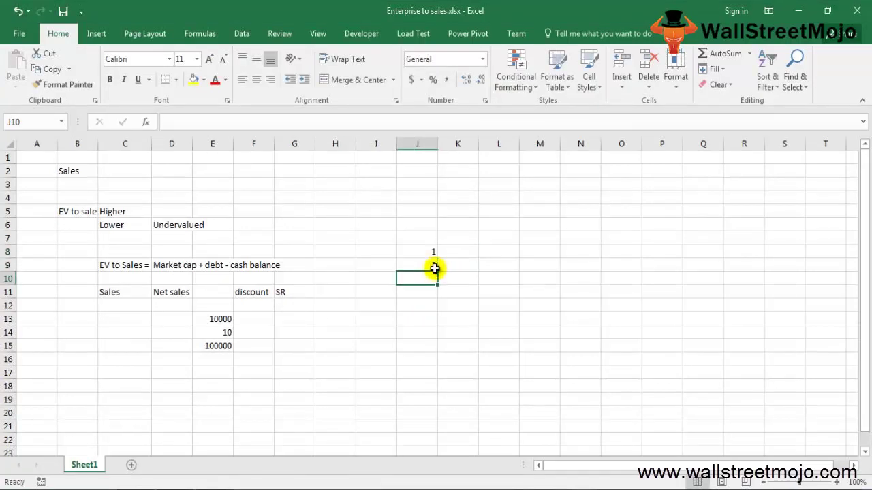
{"action": "key", "text": "Up"}
{"action": "key", "text": "Right"}
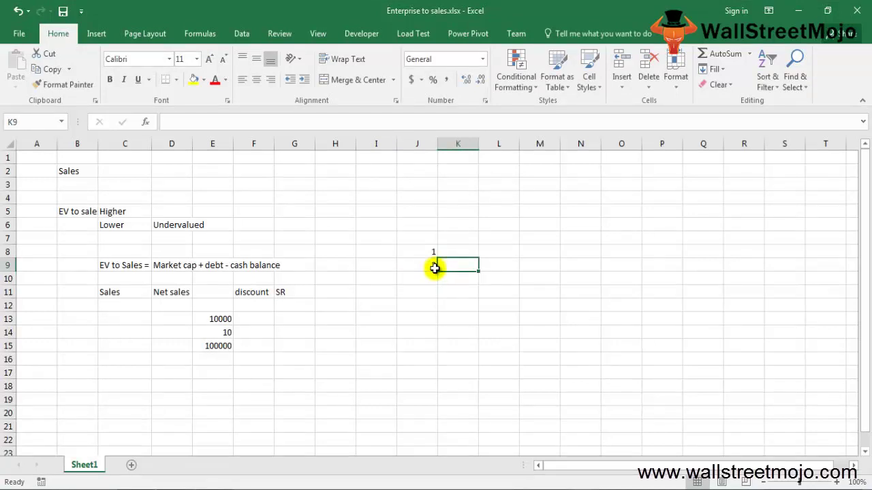
{"action": "type", "text": "Dif"}
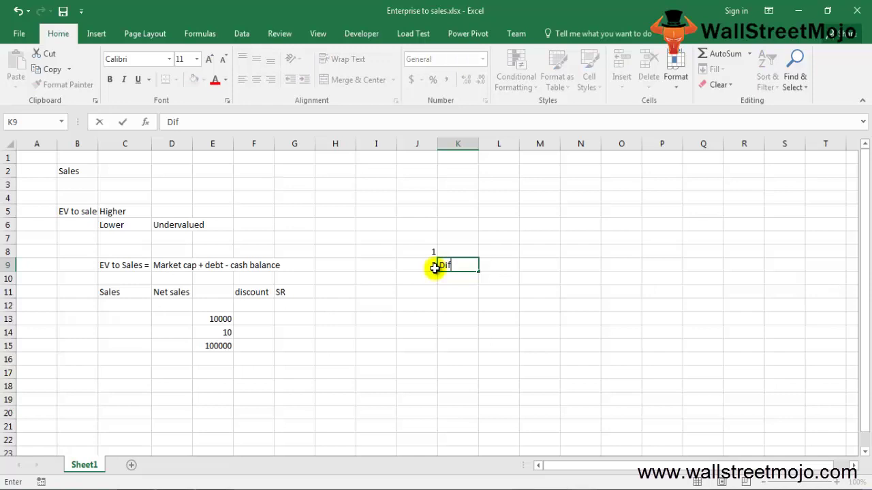
{"action": "type", "text": "f in Ac policy"}
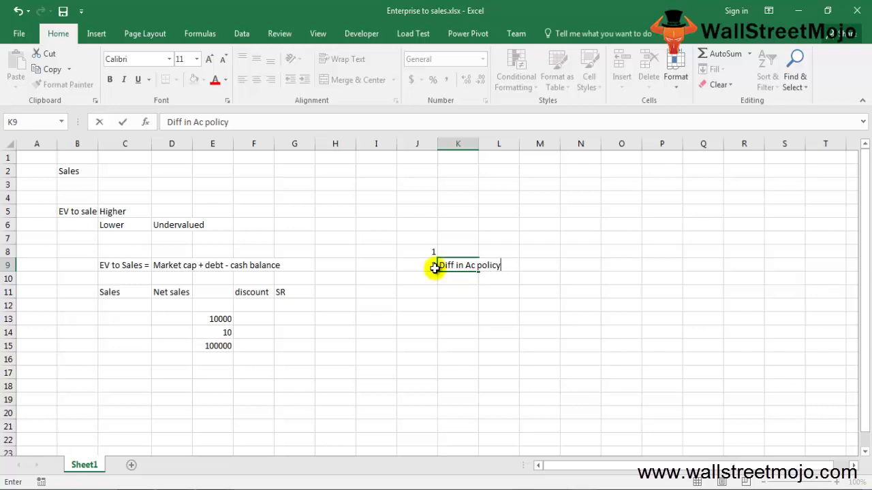
{"action": "key", "text": "Return"}
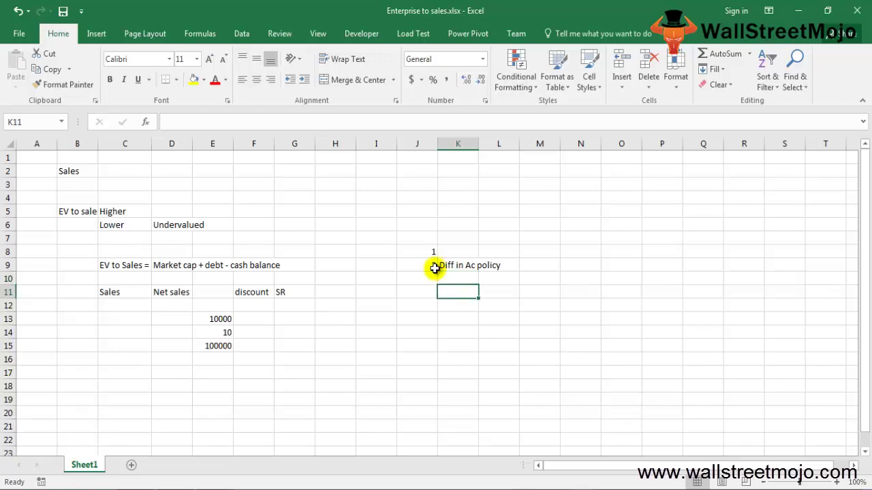
Add list item 3 in cell J10 with the text "Negatice Free cas flow" beside it in K10.
{"action": "key", "text": "Left"}
{"action": "type", "text": "3"}
{"action": "key", "text": "Up"}
{"action": "key", "text": "Right"}
{"action": "key", "text": "Down"}
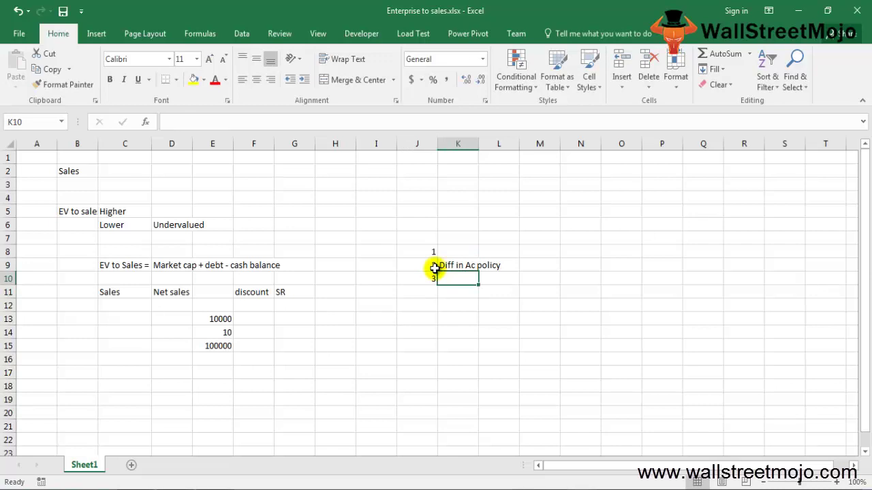
{"action": "type", "text": "Negatice Free cas flow"}
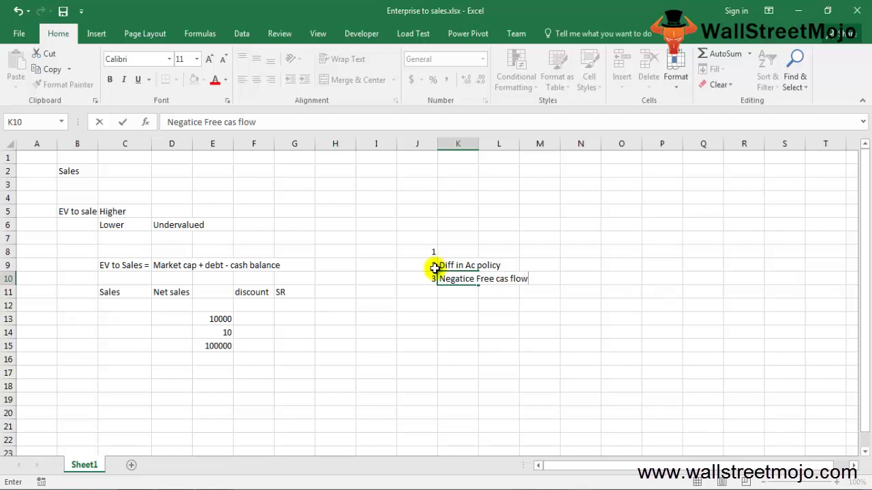